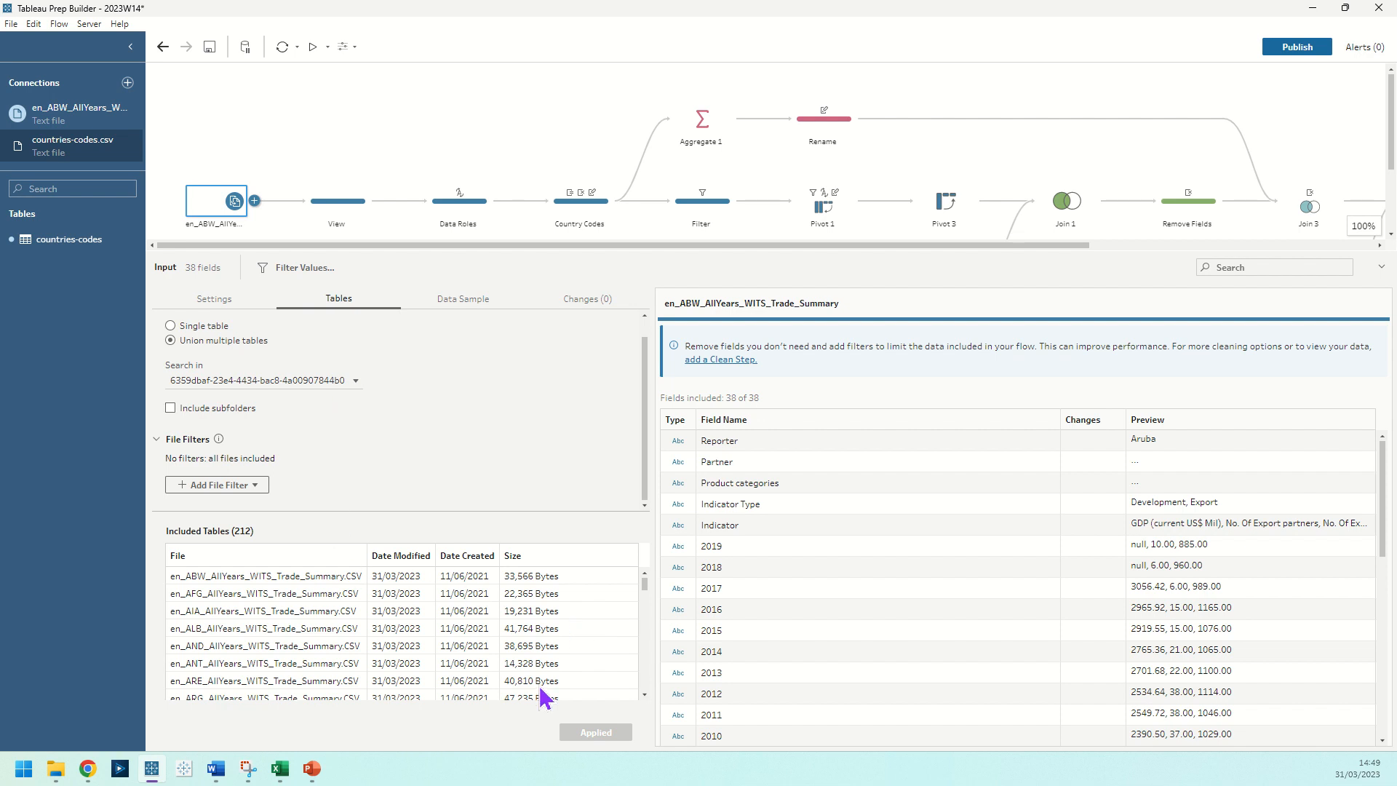
Review the list of unioned trade summary files in the input step, and show its connection settings.
scroll(473, 629, "down", 10)
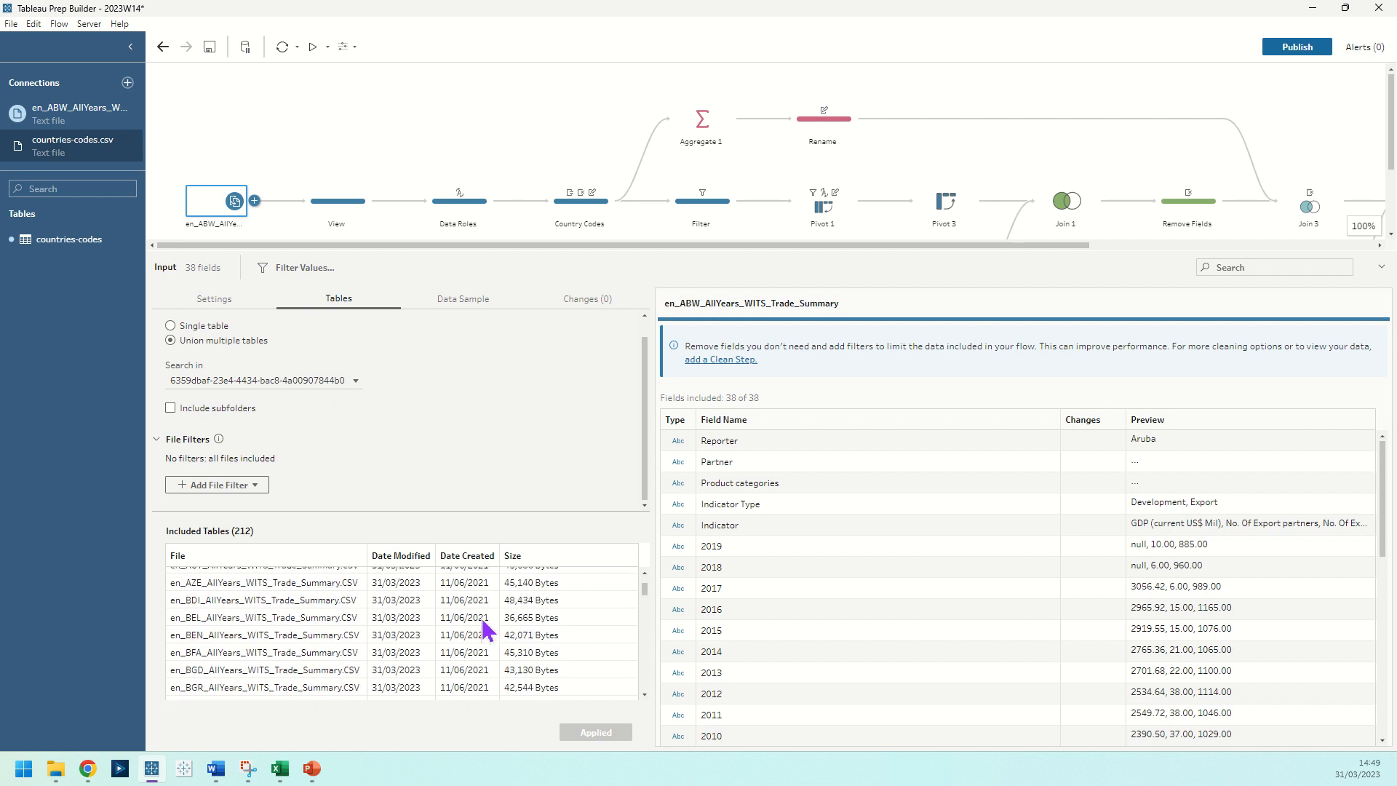
scroll(471, 630, "up", 10)
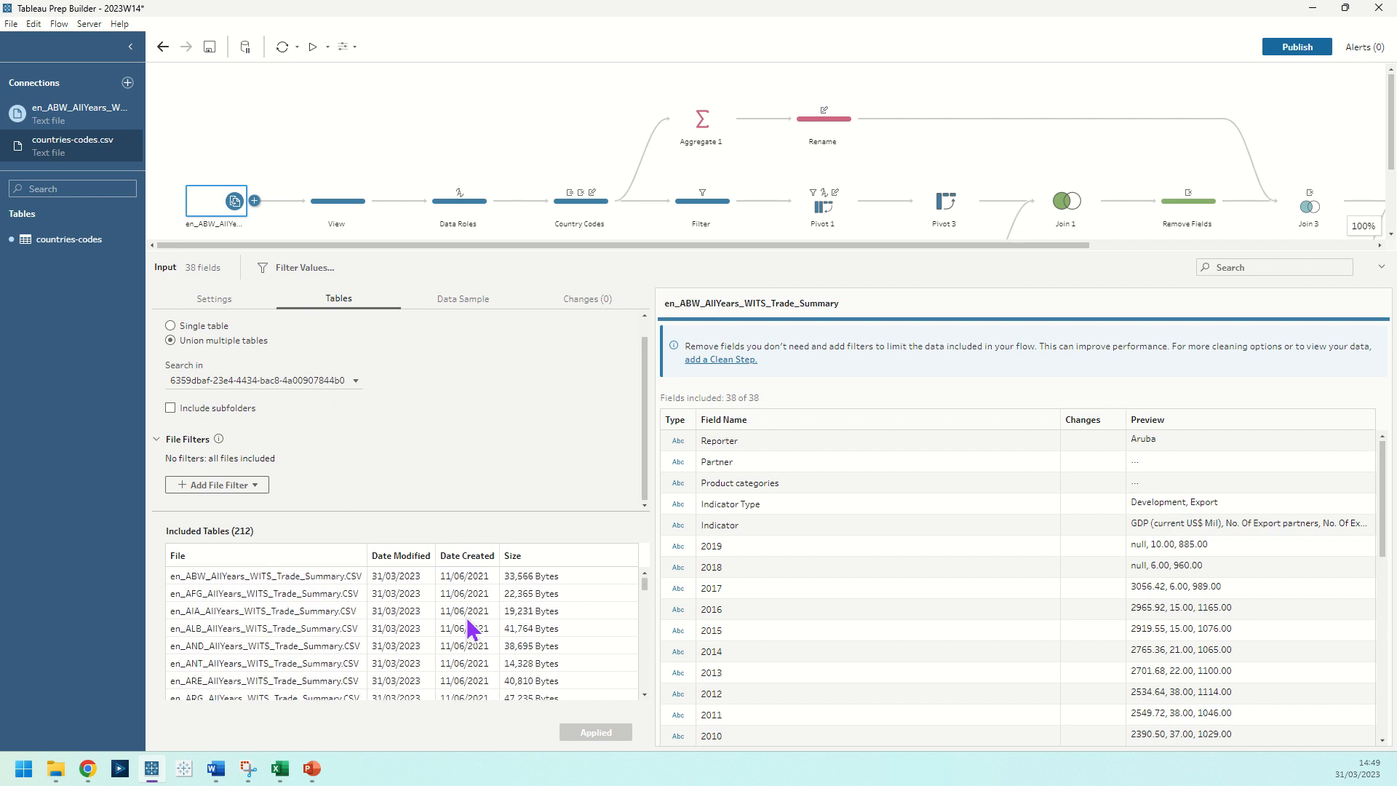
left_click(256, 309)
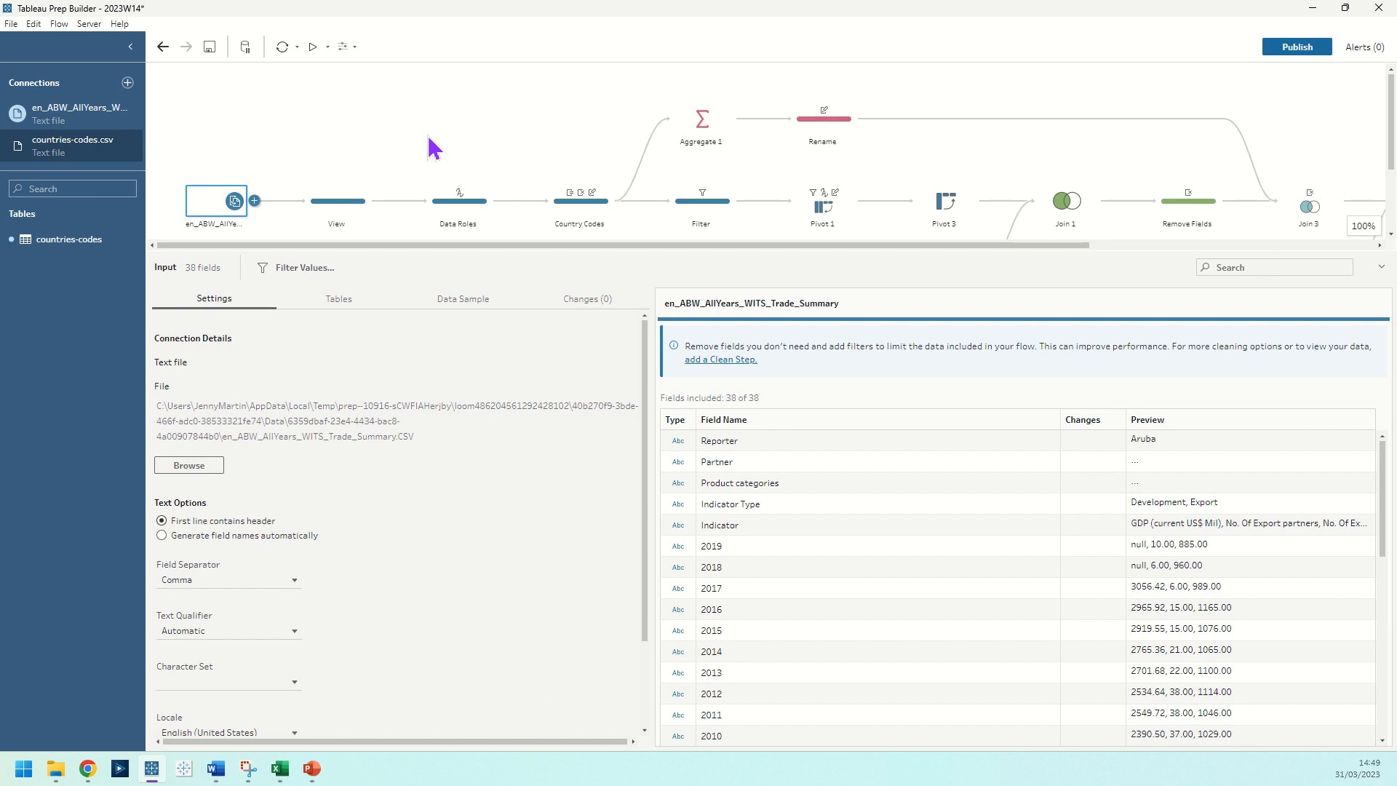
Inspect the data in the View step after the trade input, switching it from the data grid to field profiles.
left_click(351, 207)
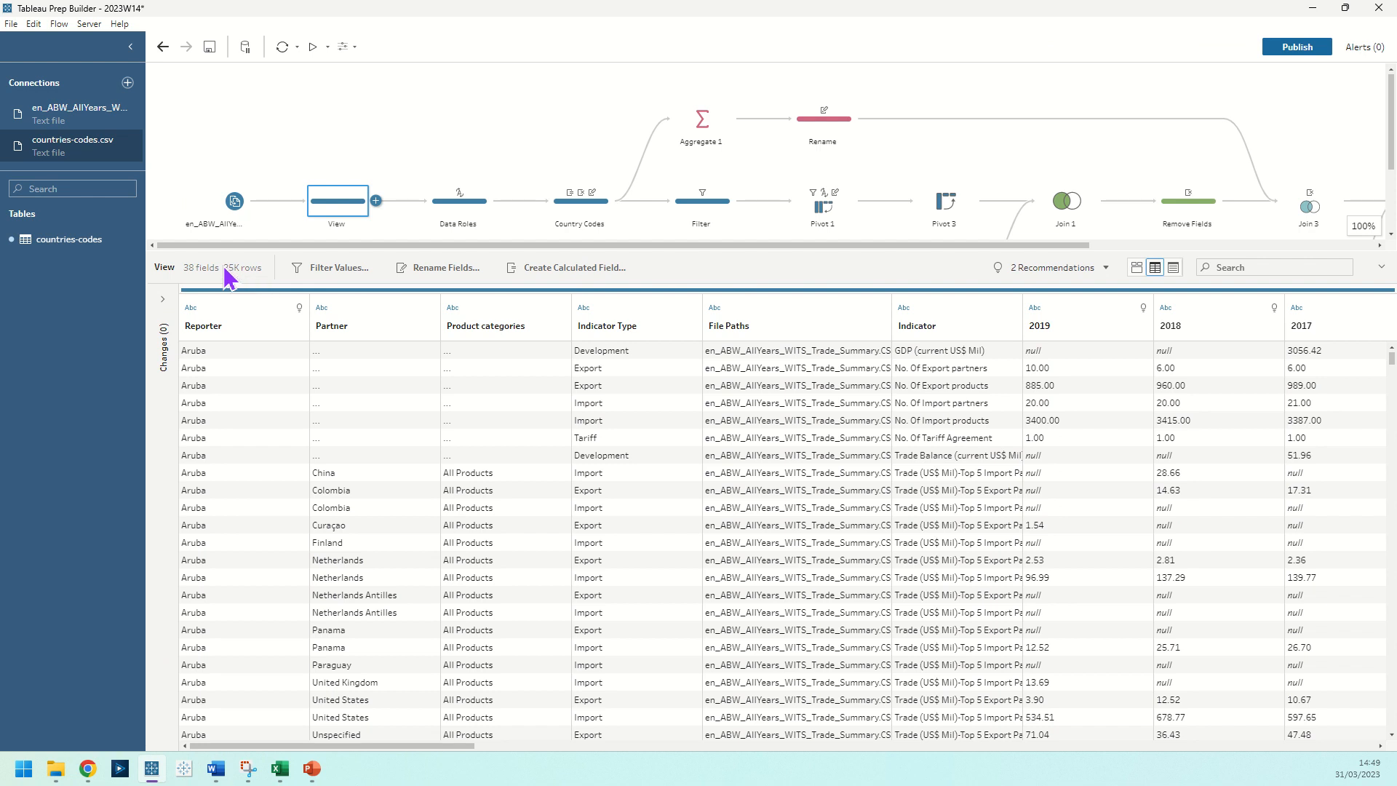
left_click(1136, 267)
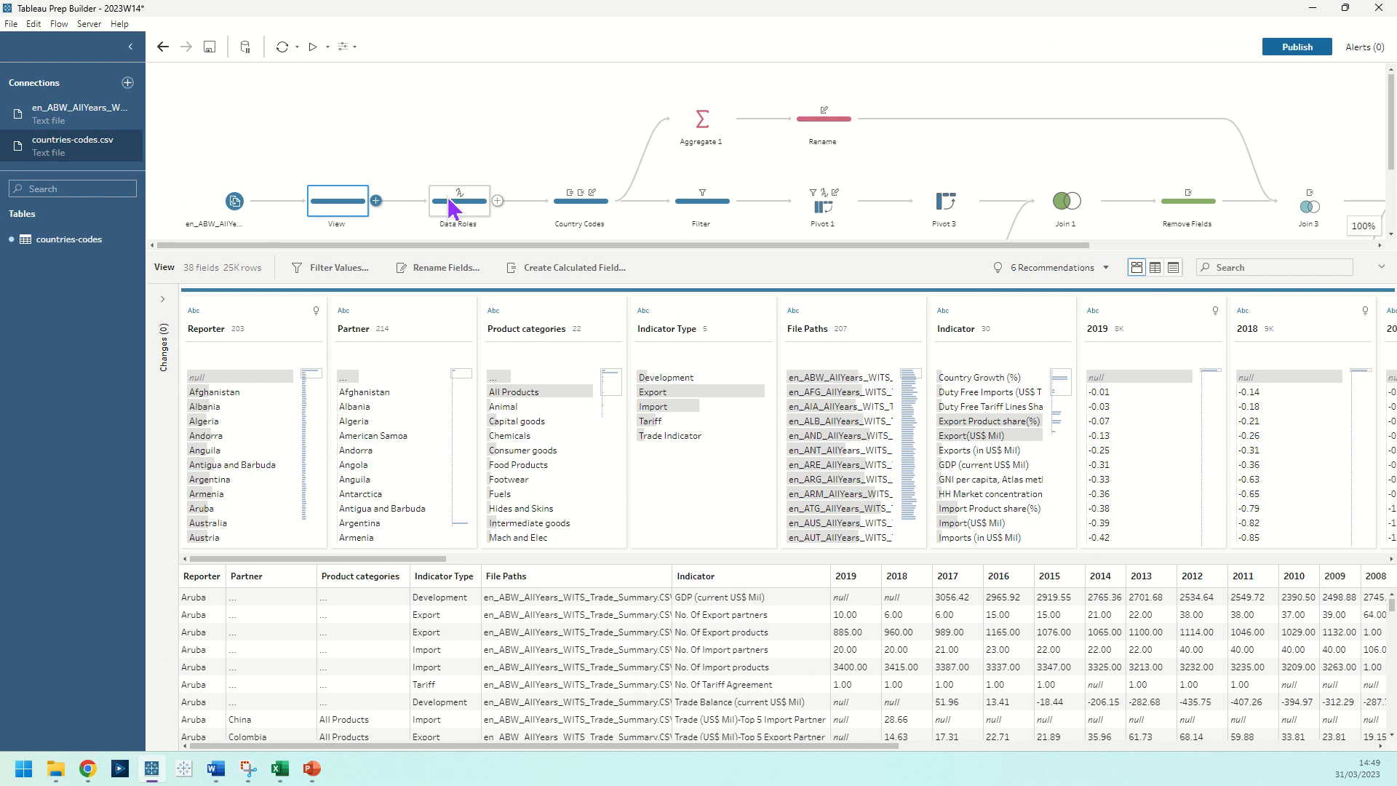
In the Data Roles step, inspect the Reporter field's data type and geographic role options and its flagged values.
left_click(453, 211)
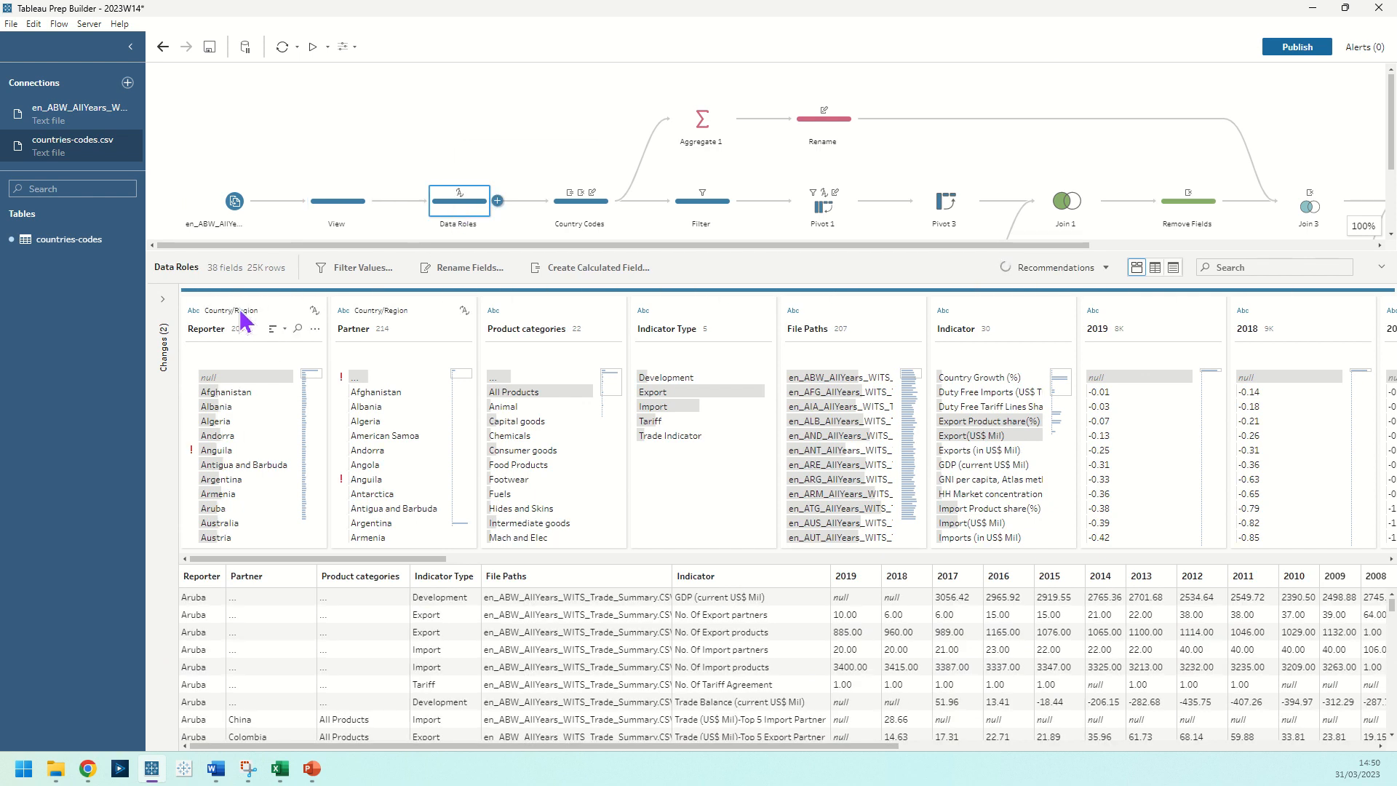
left_click(195, 312)
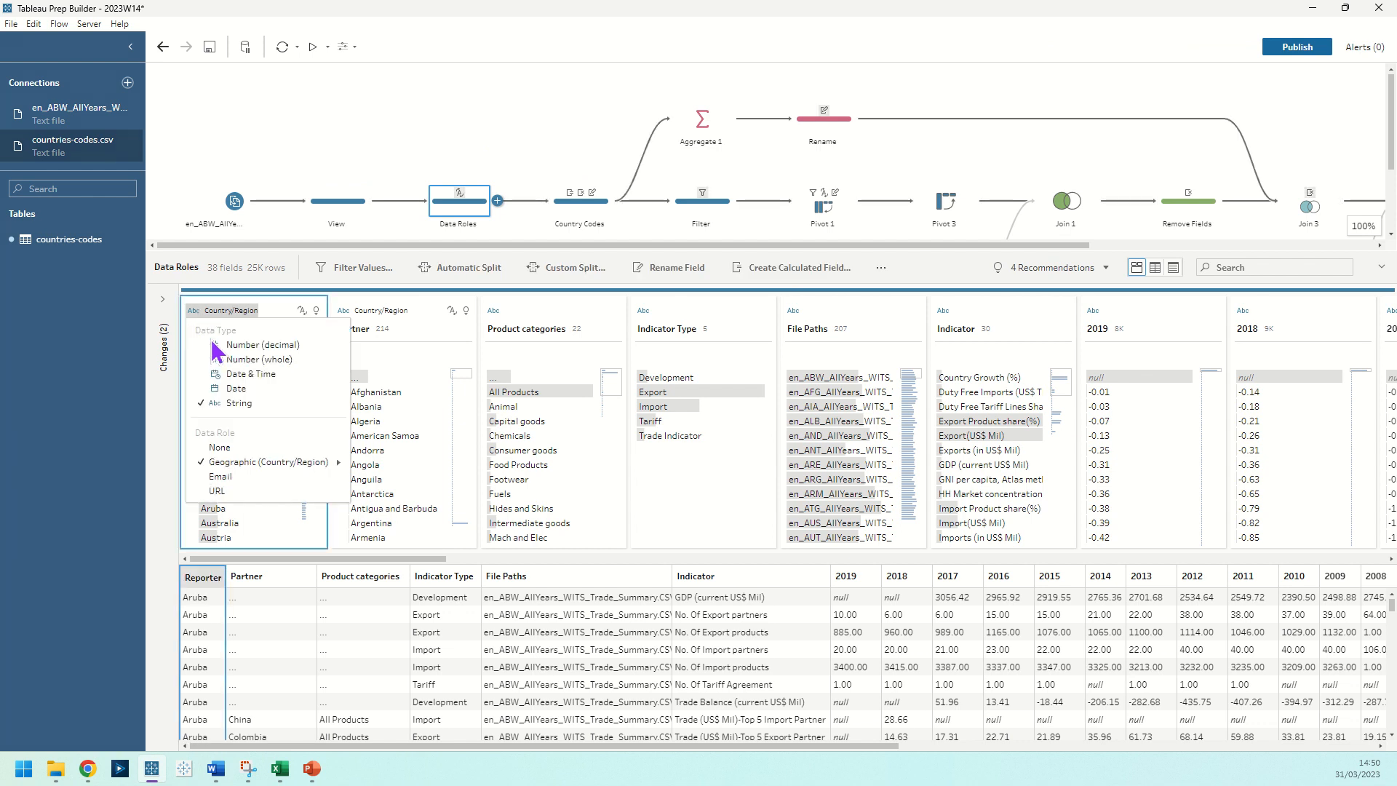
mouse_move(222, 463)
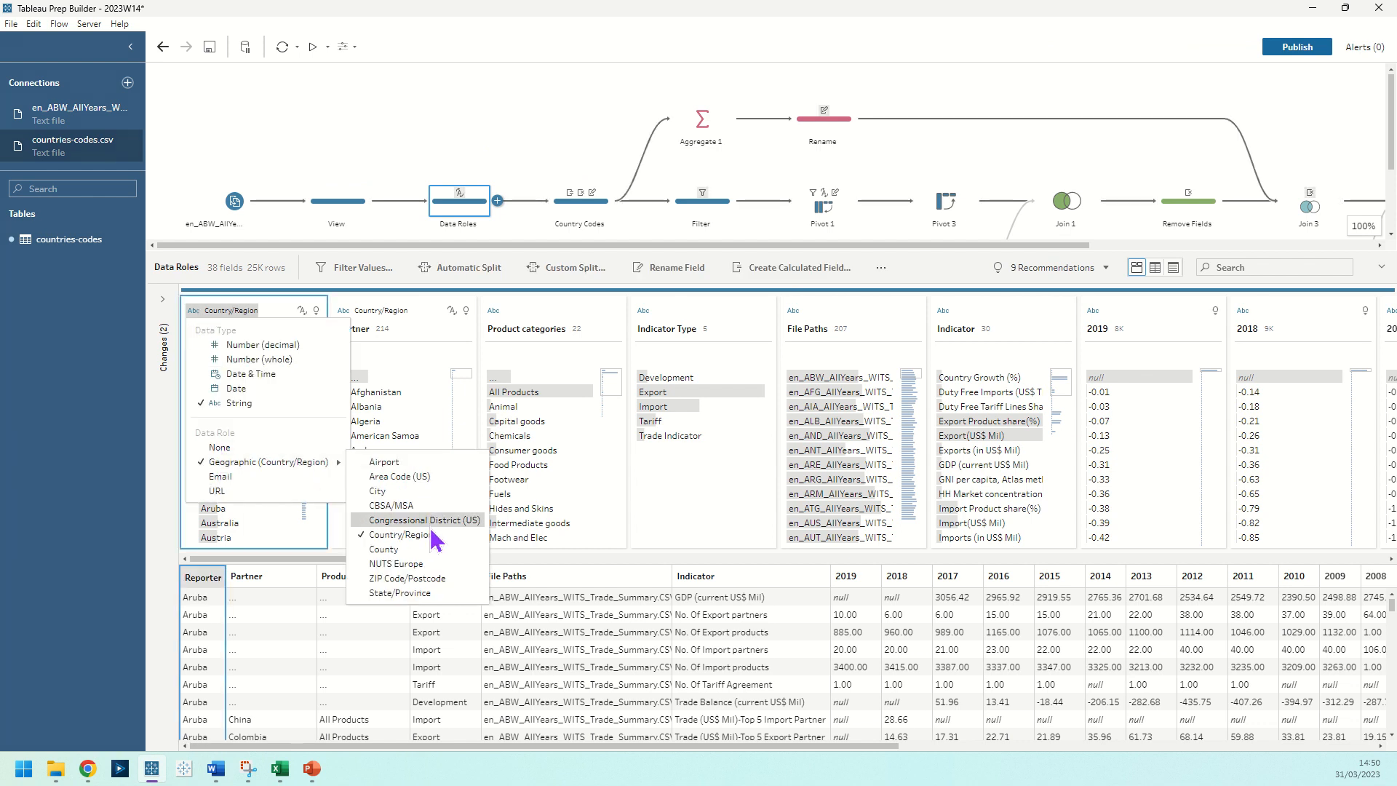
left_click(284, 298)
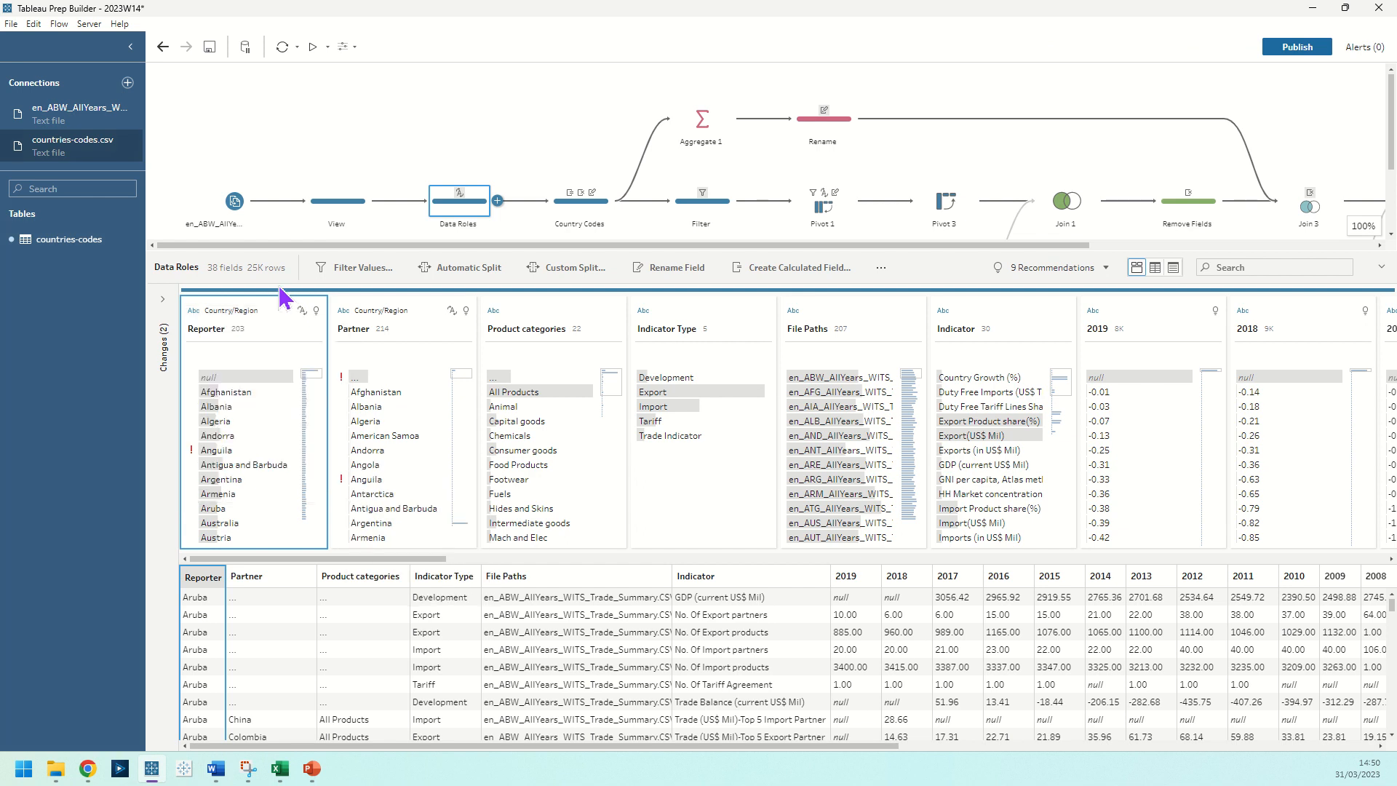
mouse_move(193, 454)
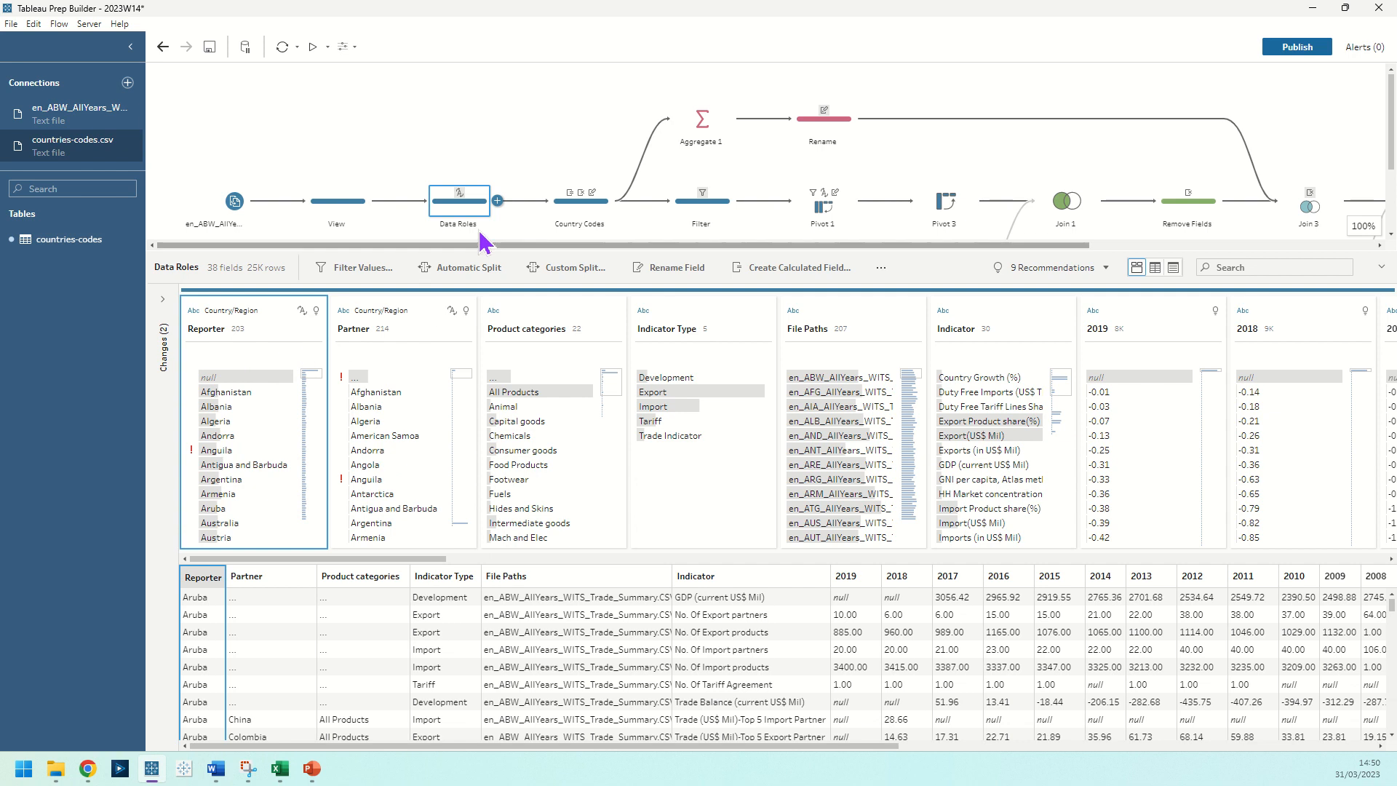
Expand the list of changes in the Country Codes step, and check the filter options available for the Reporter field.
left_click(567, 214)
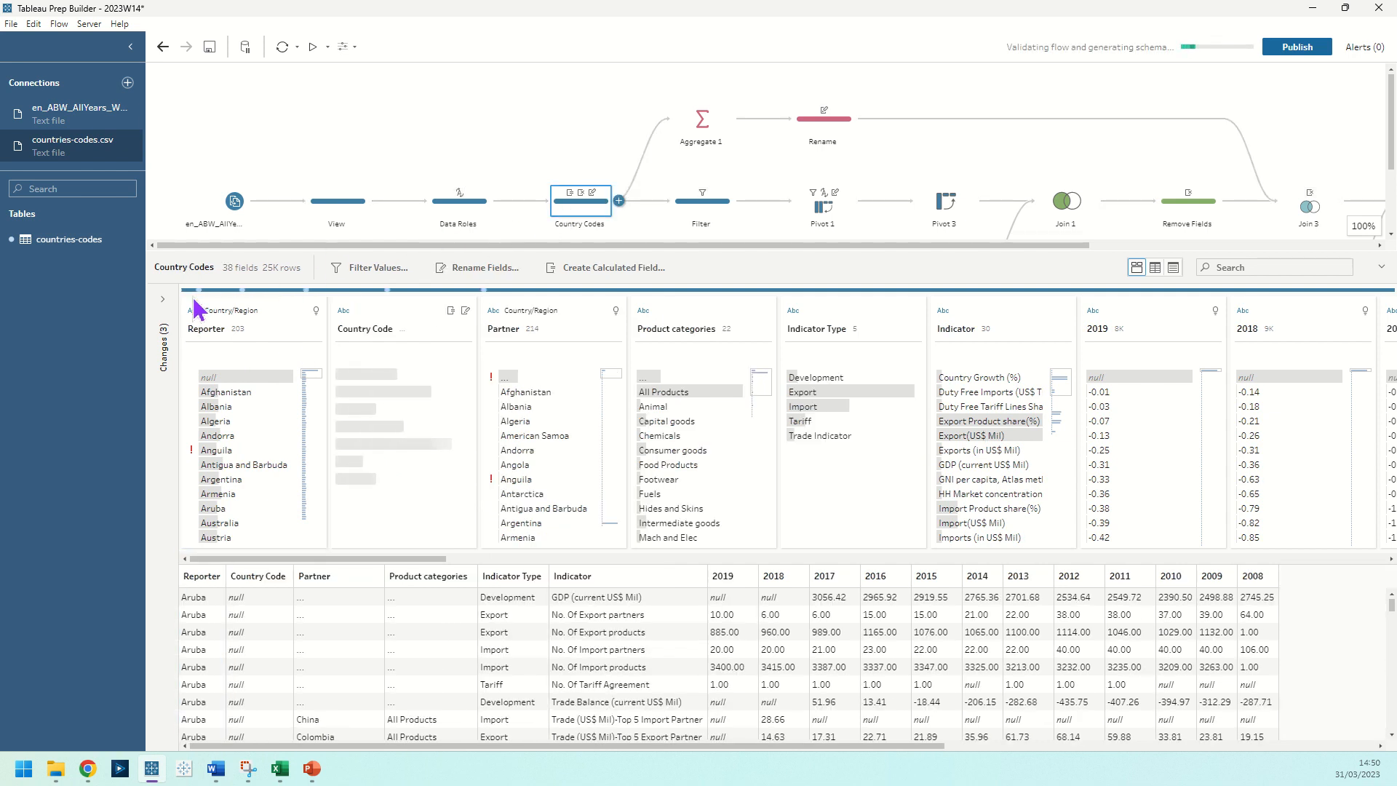
left_click(164, 301)
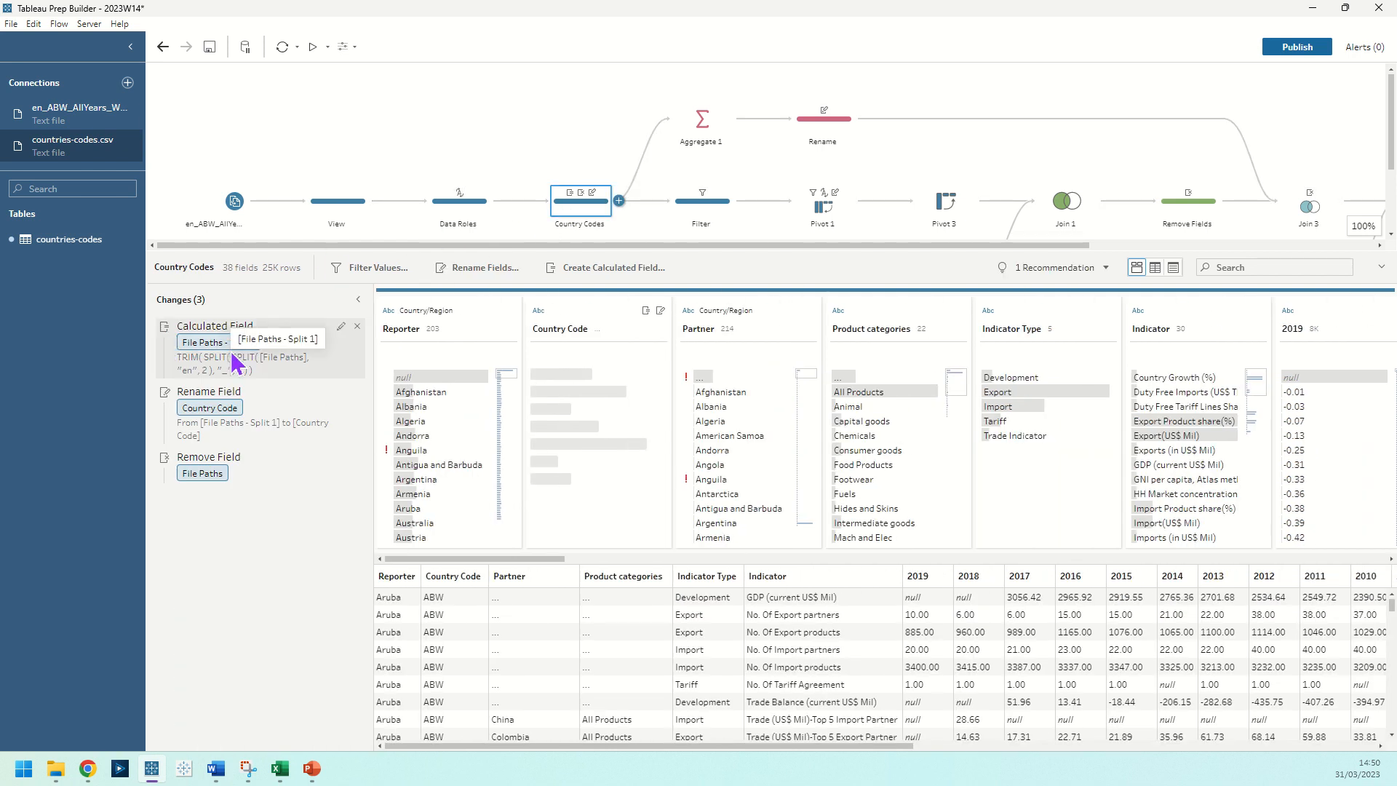
left_click(510, 329)
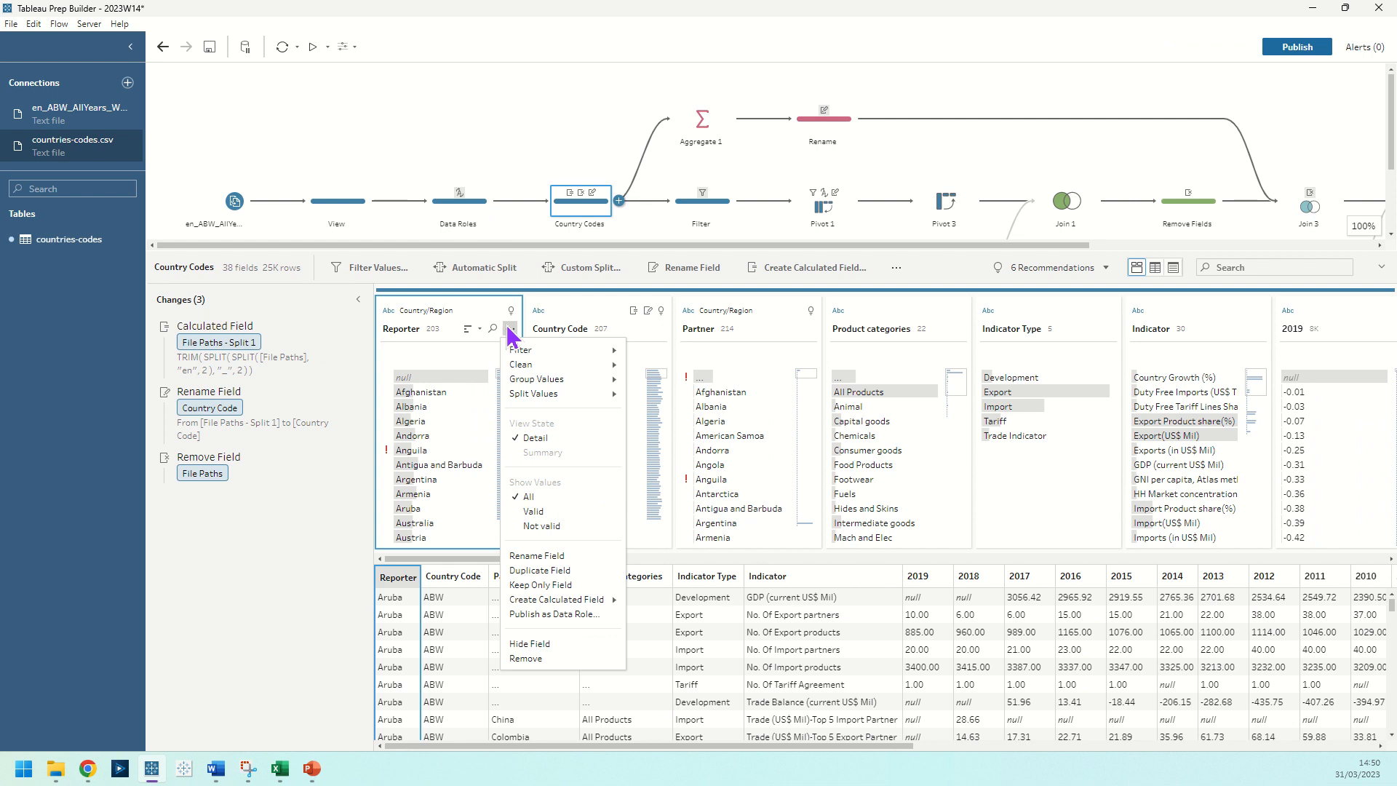
mouse_move(526, 352)
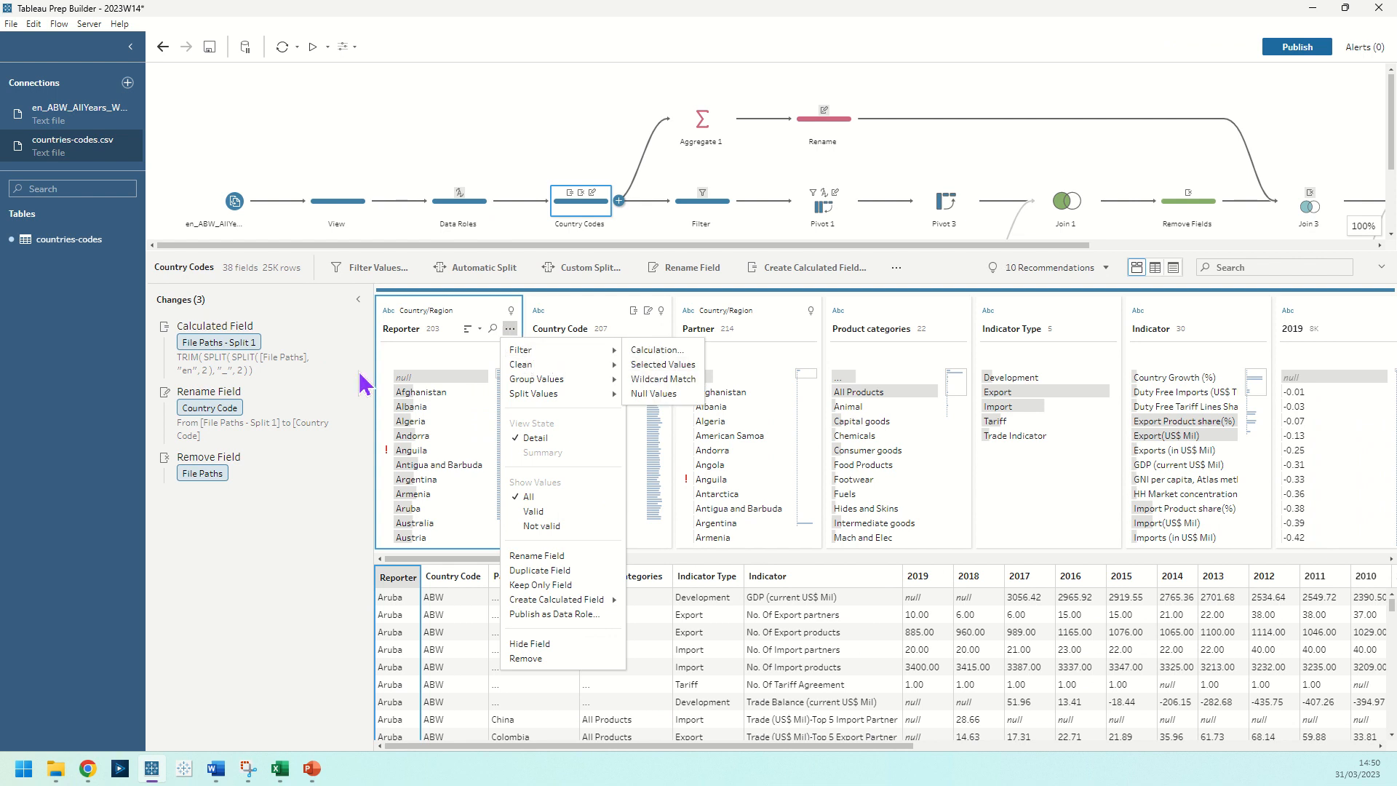
left_click(320, 422)
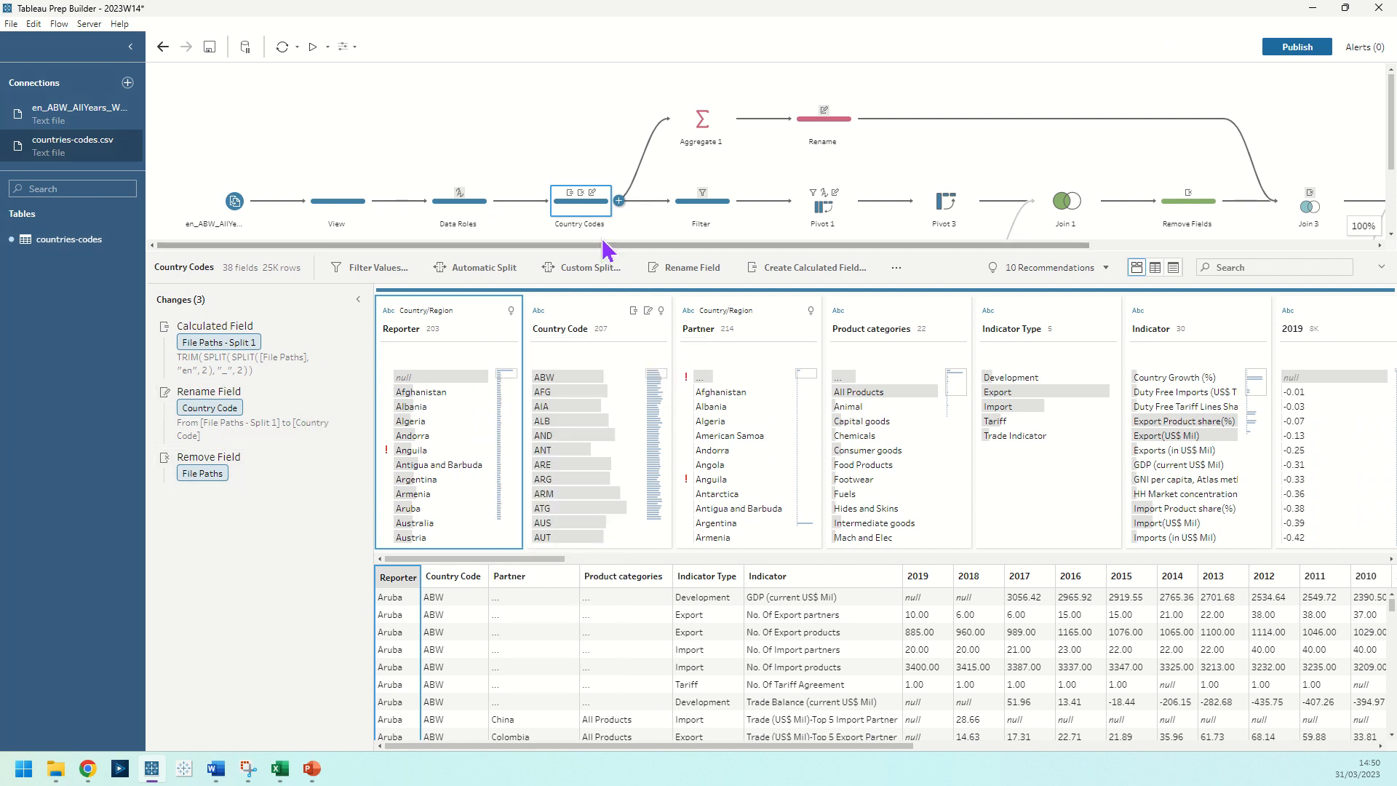
In the Filter step, open the selected-values filter on Reporter to inspect its excluded values.
left_click(708, 212)
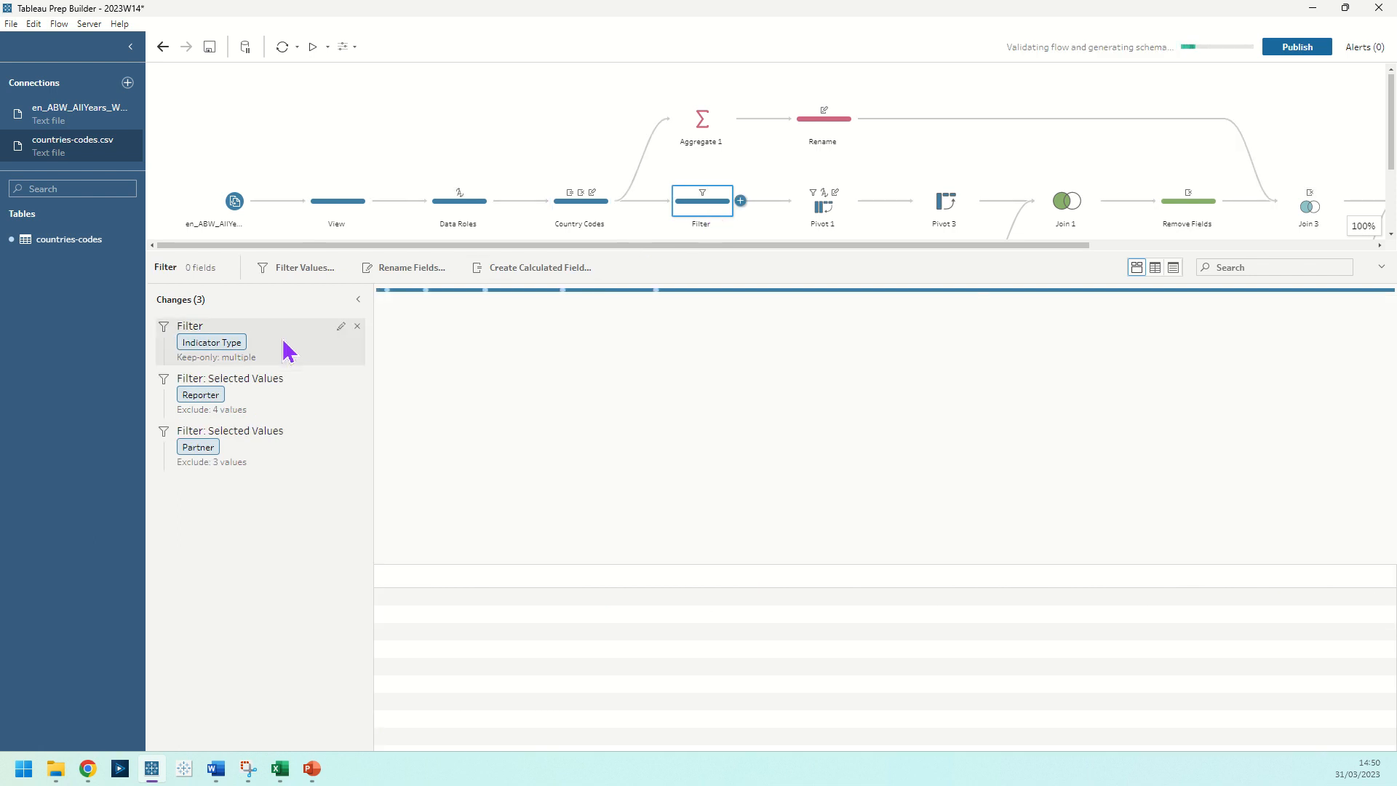
left_click(339, 380)
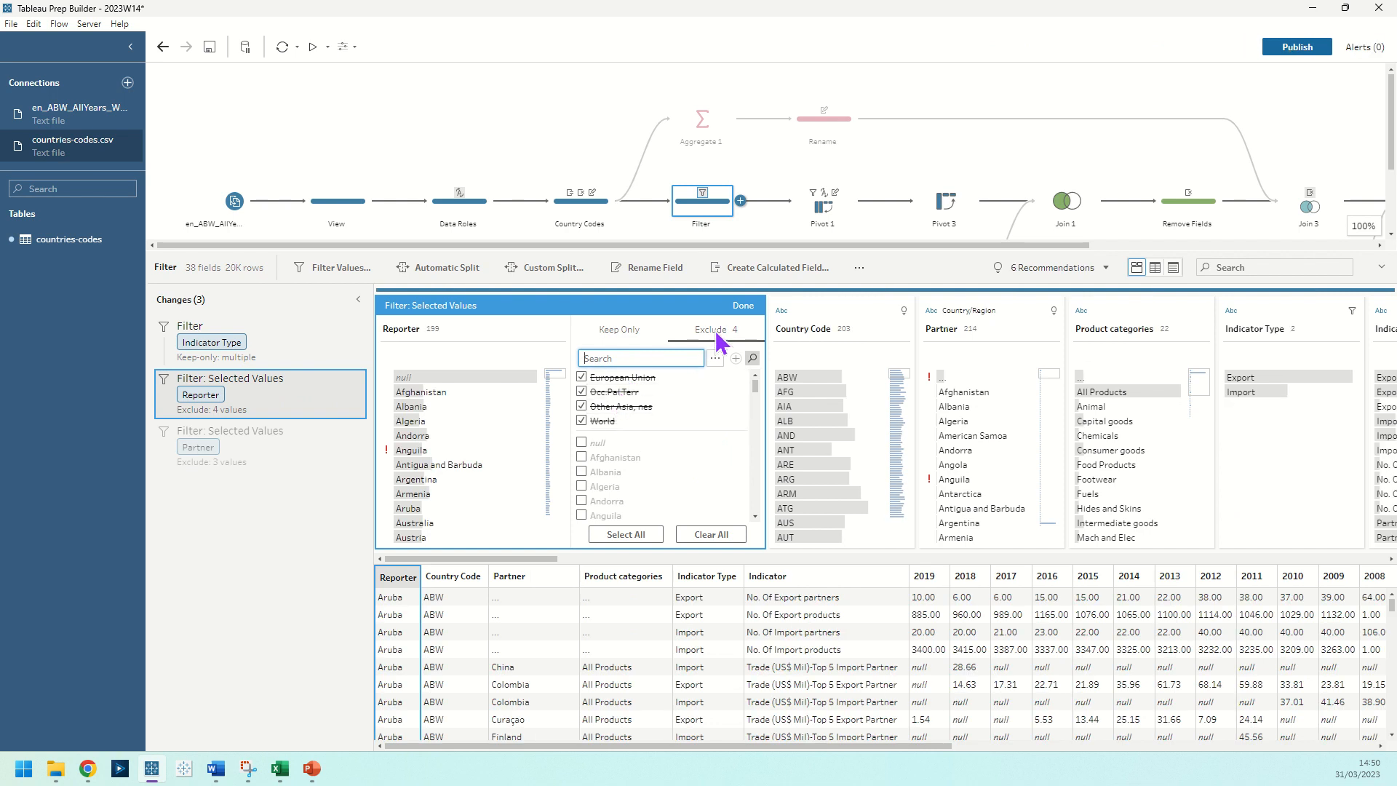
Return to the Country Codes step and examine the File Paths split calculation, the split options for that field, and the Country Code rename.
left_click(579, 224)
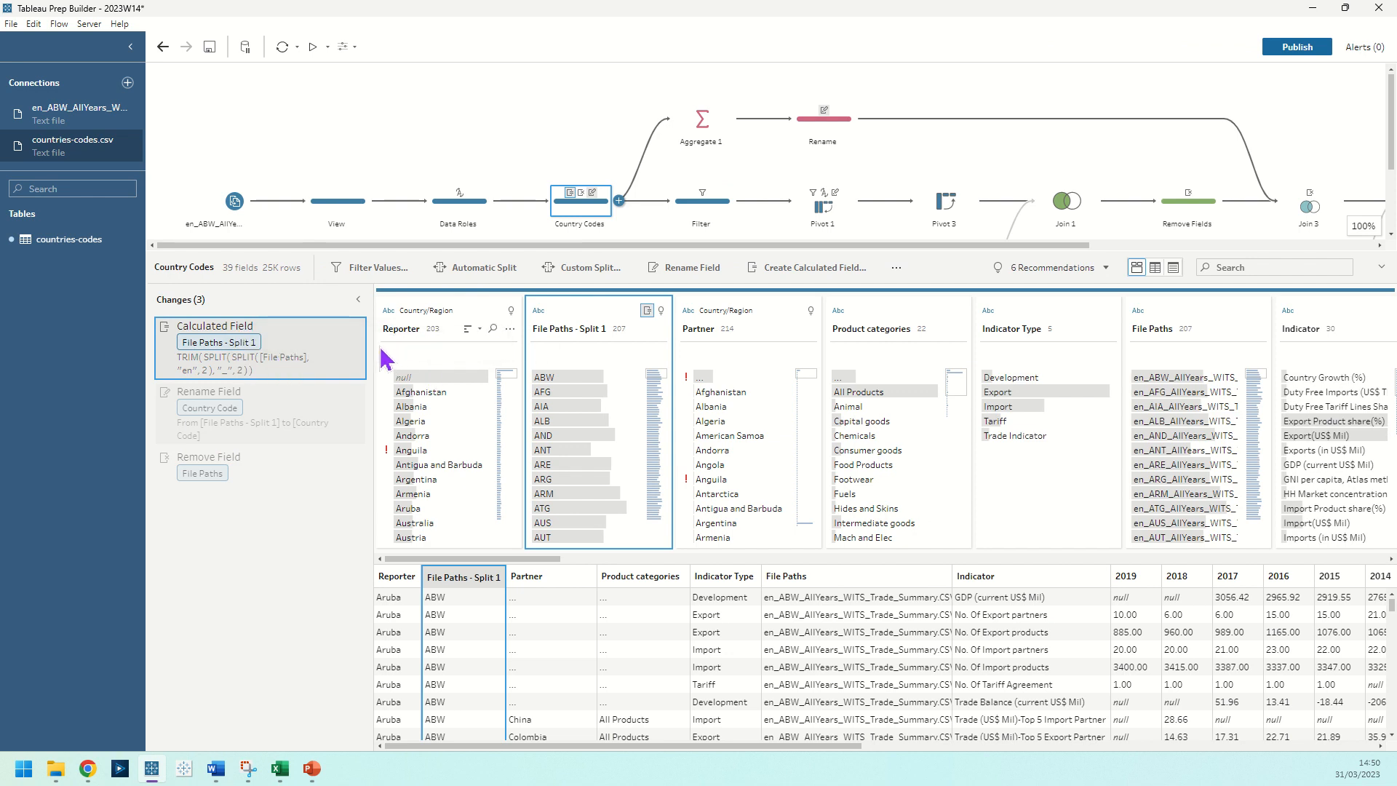
left_click(659, 329)
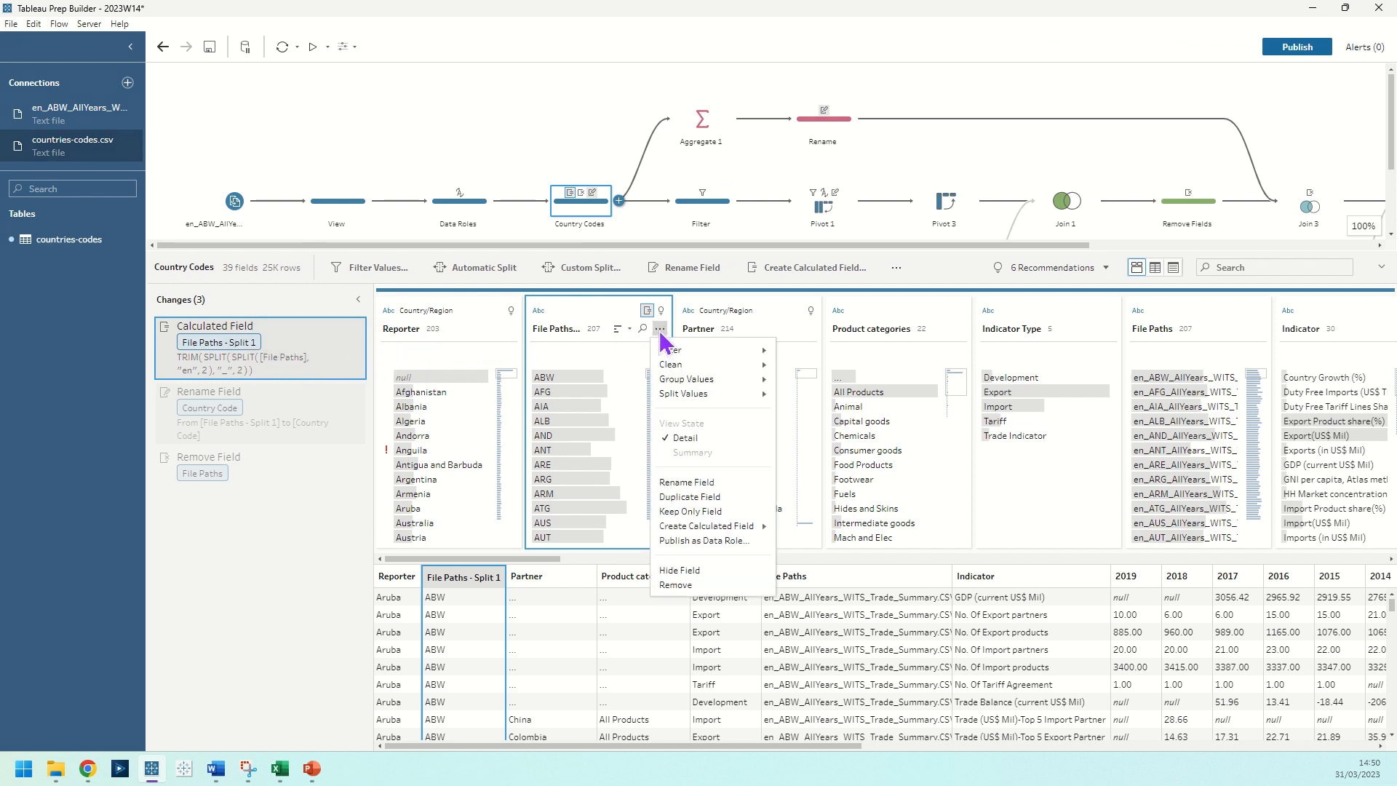
mouse_move(692, 393)
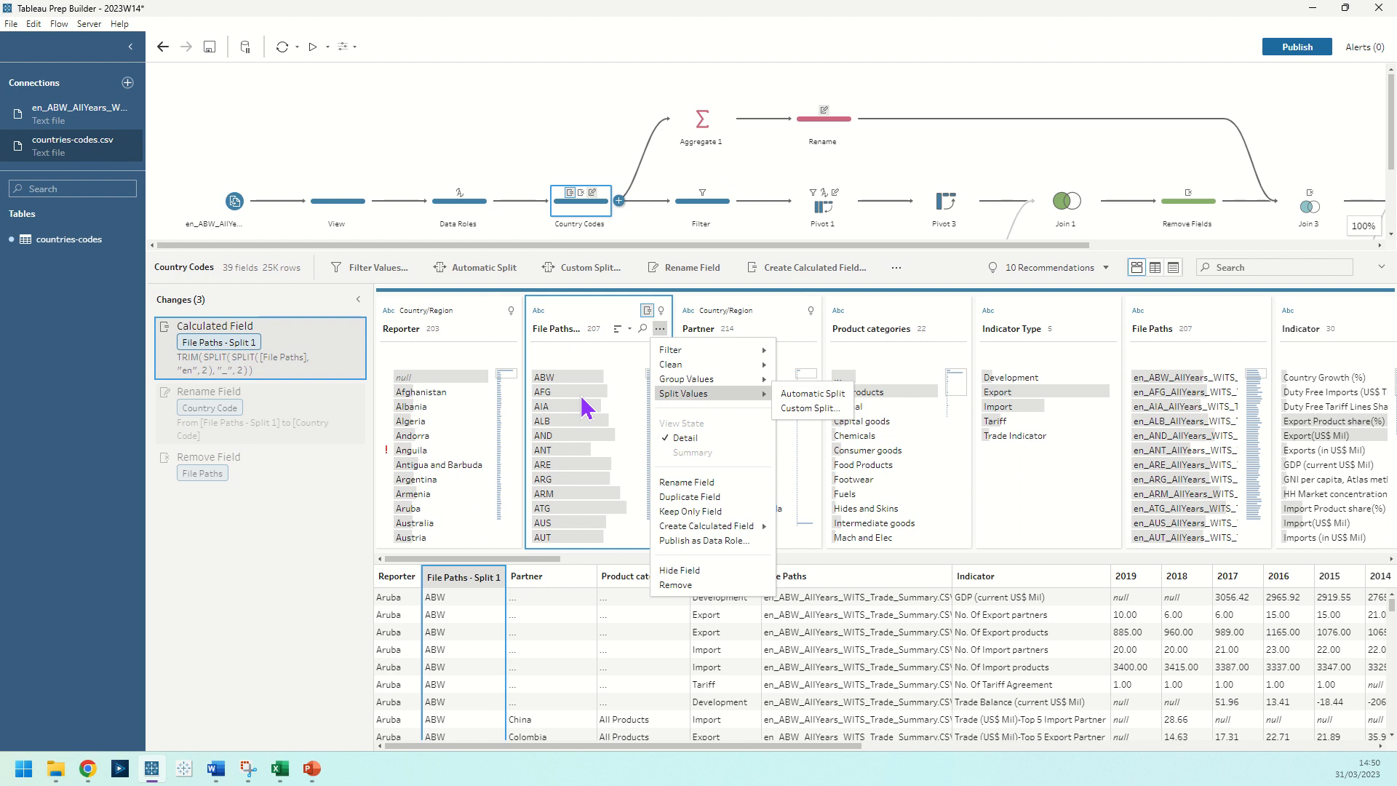
left_click(298, 540)
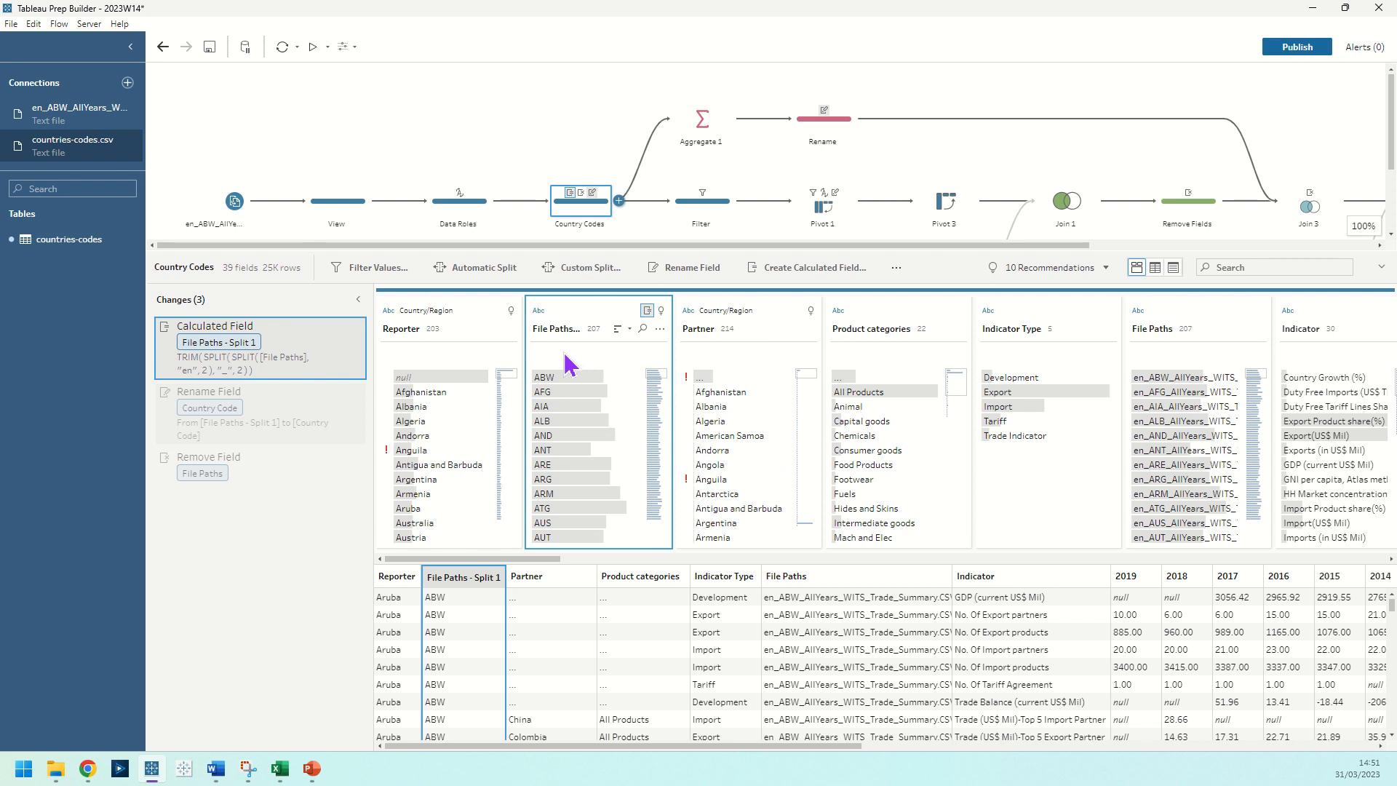
left_click(207, 428)
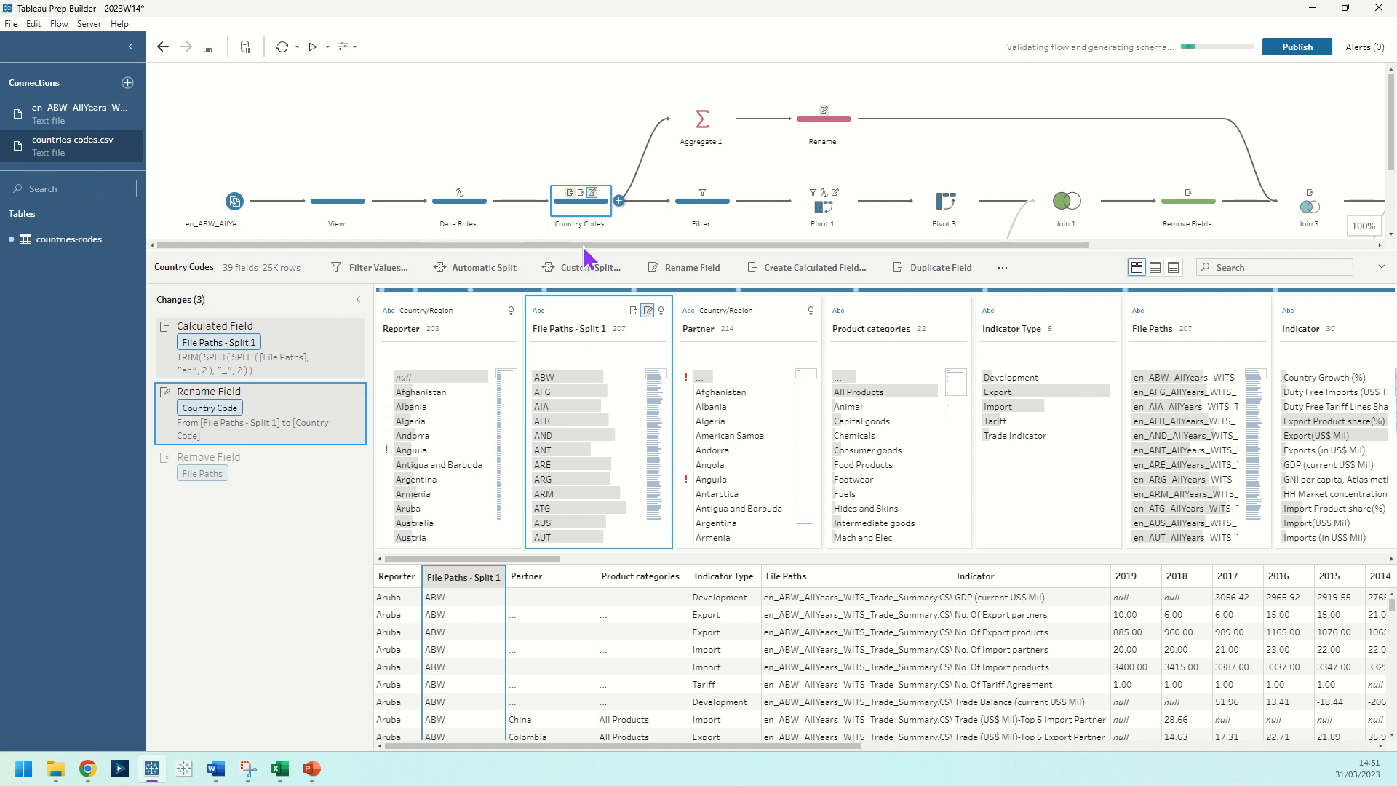
Return to the Filter step and examine the remaining Indicator Type and Indicator values.
left_click_drag(600, 245, 713, 244)
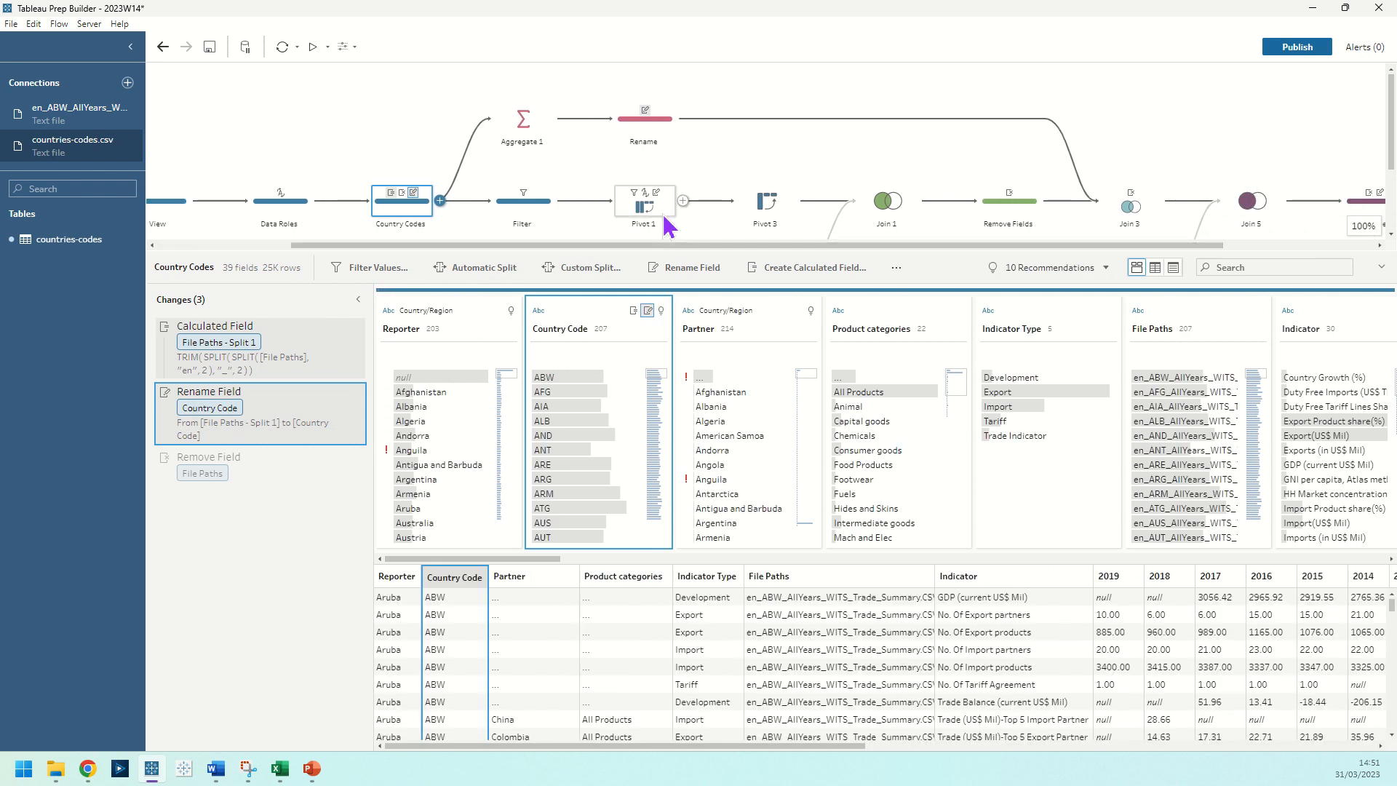
left_click(542, 215)
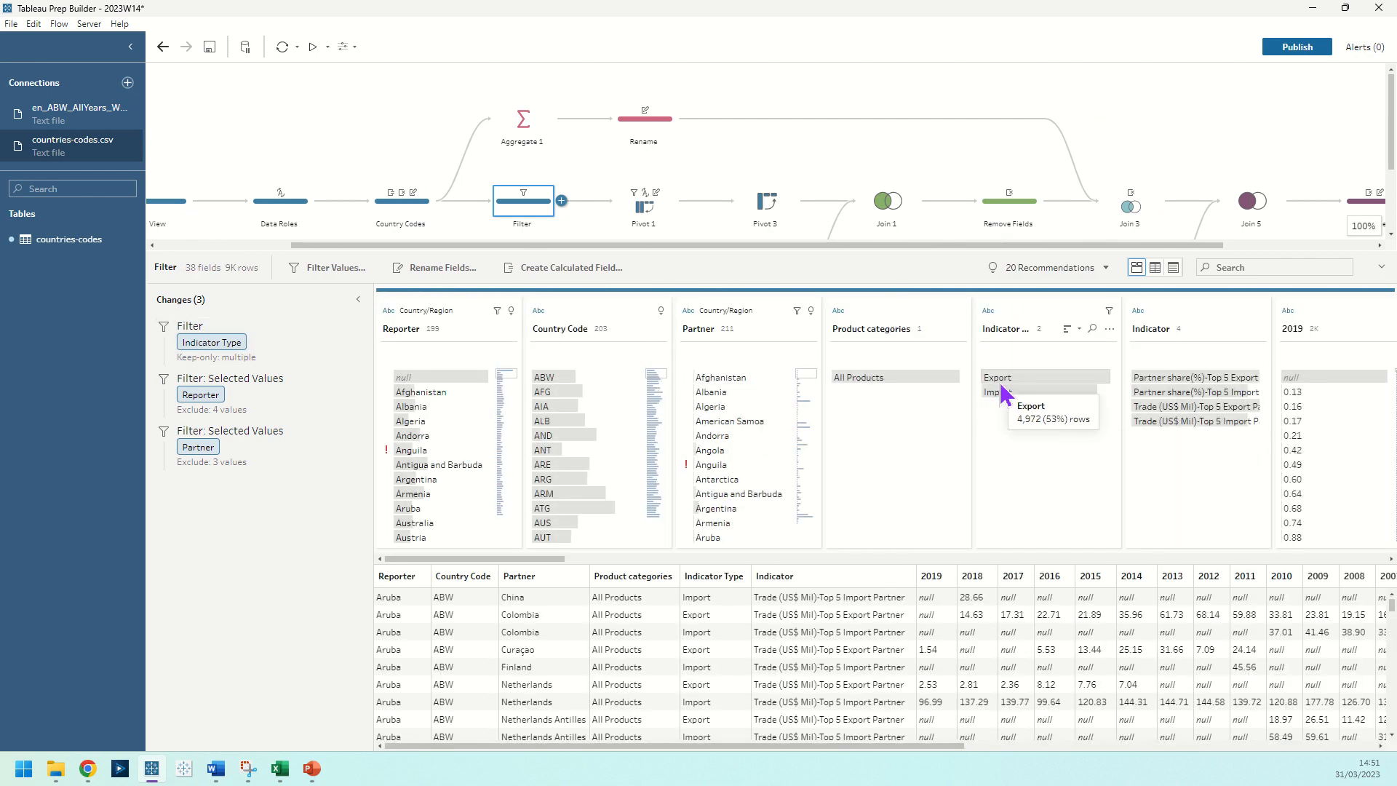
In the Pivot 1 step, review the year columns pivoted to rows, and go through its rename, data type and null filter changes.
left_click(658, 211)
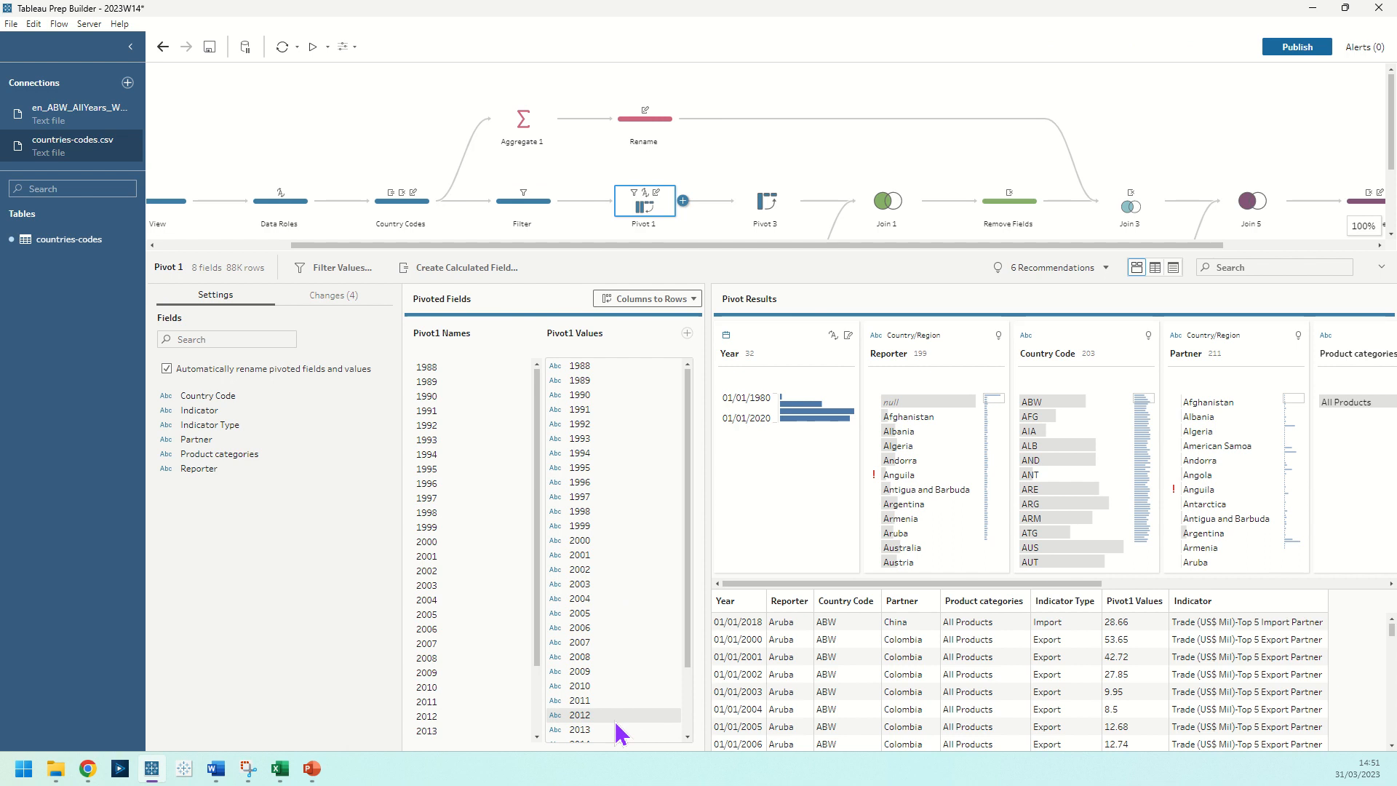
left_click(334, 296)
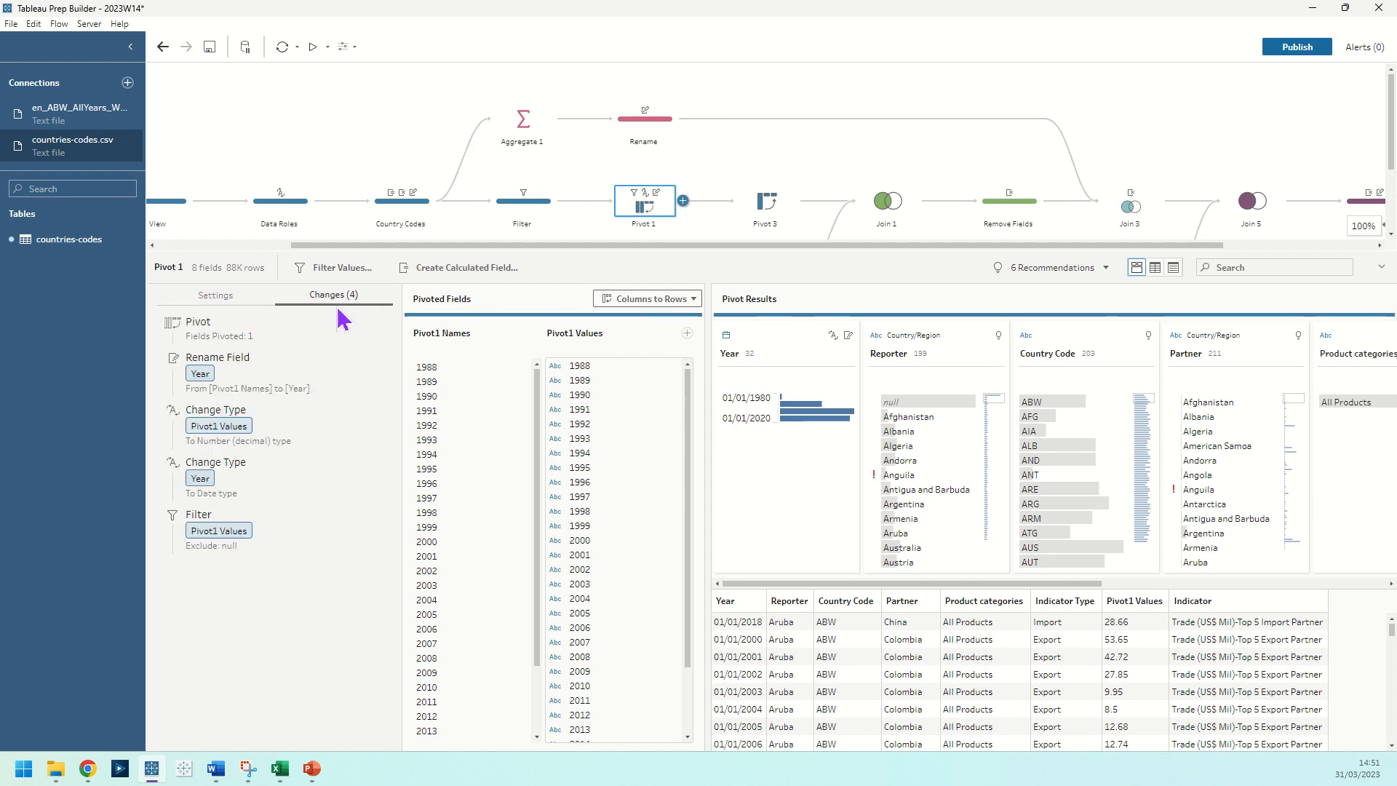
left_click(255, 324)
left_click(251, 371)
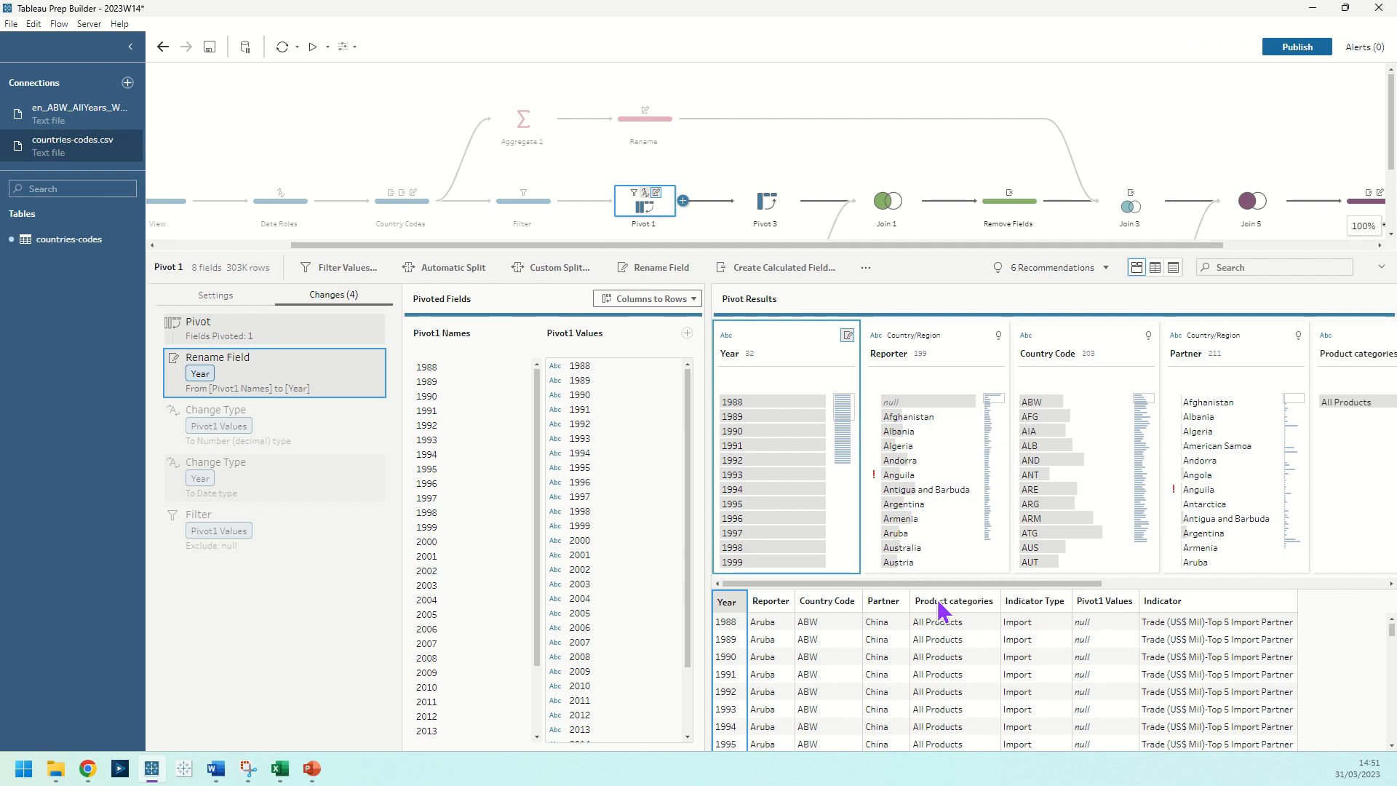
left_click(191, 527)
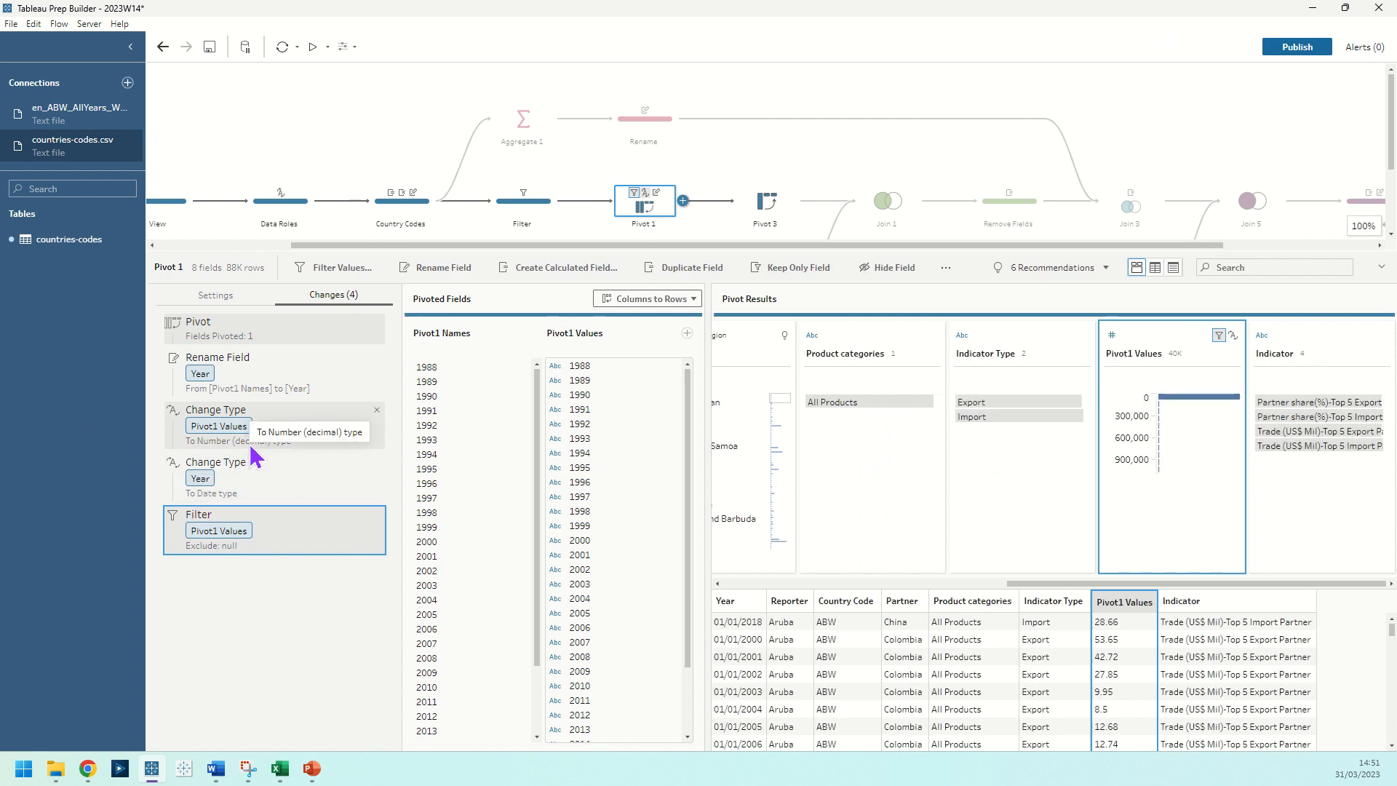
Examine the Pivot 3 step's rows-to-columns settings, including the Indicator field and the SUM of Pivot1 Values.
left_click(755, 212)
left_click(254, 301)
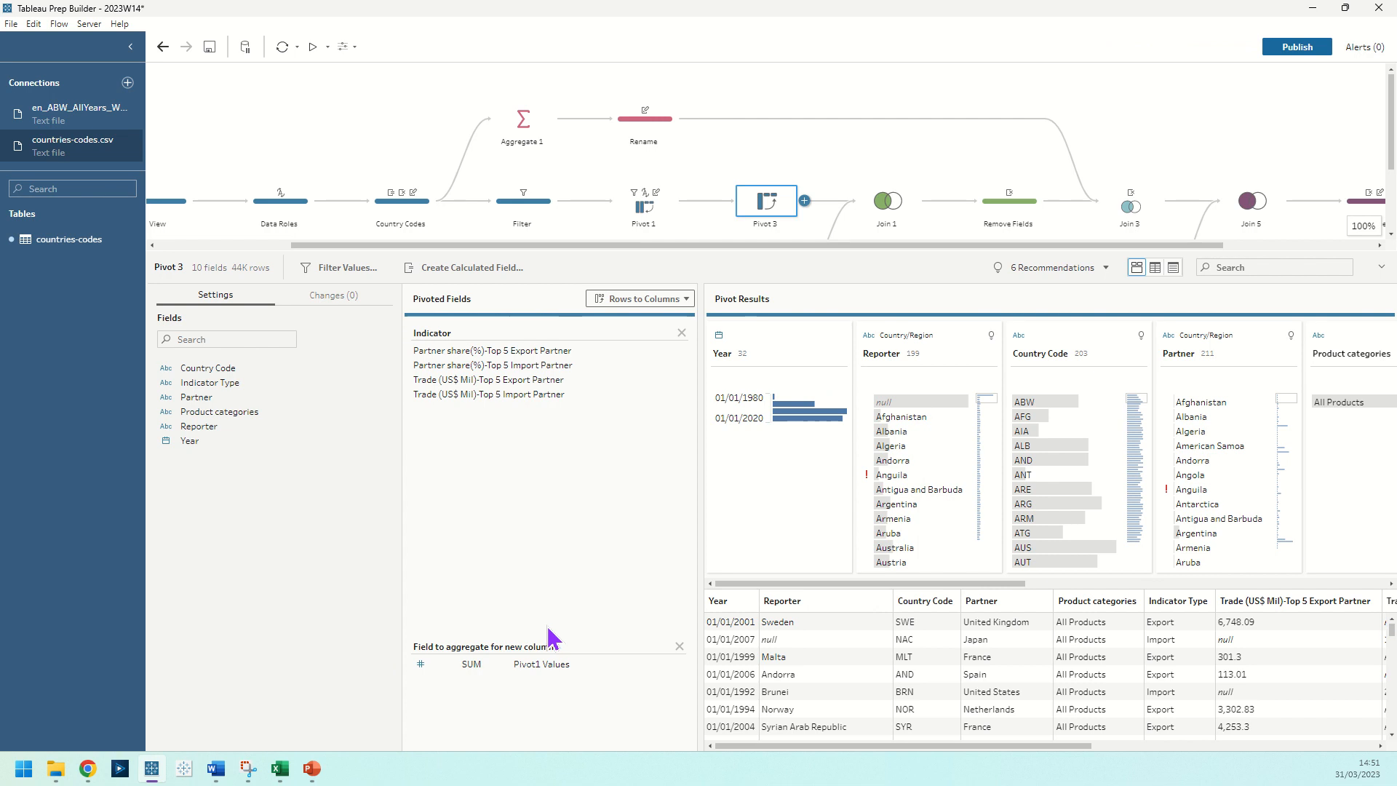
Enlarge the flow area, and check the split options for geo_point_2d in the View step after countries-codes.
left_click_drag(629, 245, 632, 334)
left_click(642, 289)
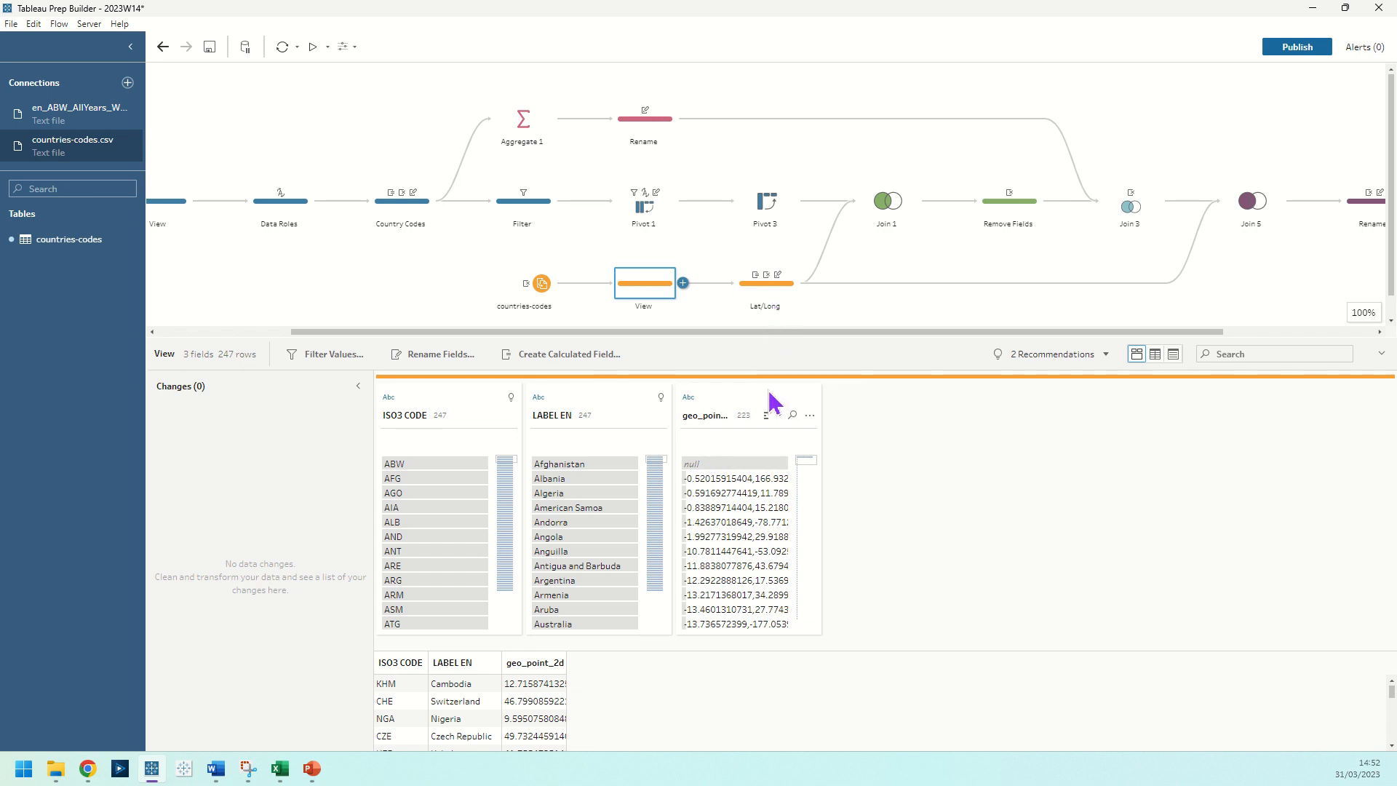
left_click(810, 415)
mouse_move(865, 482)
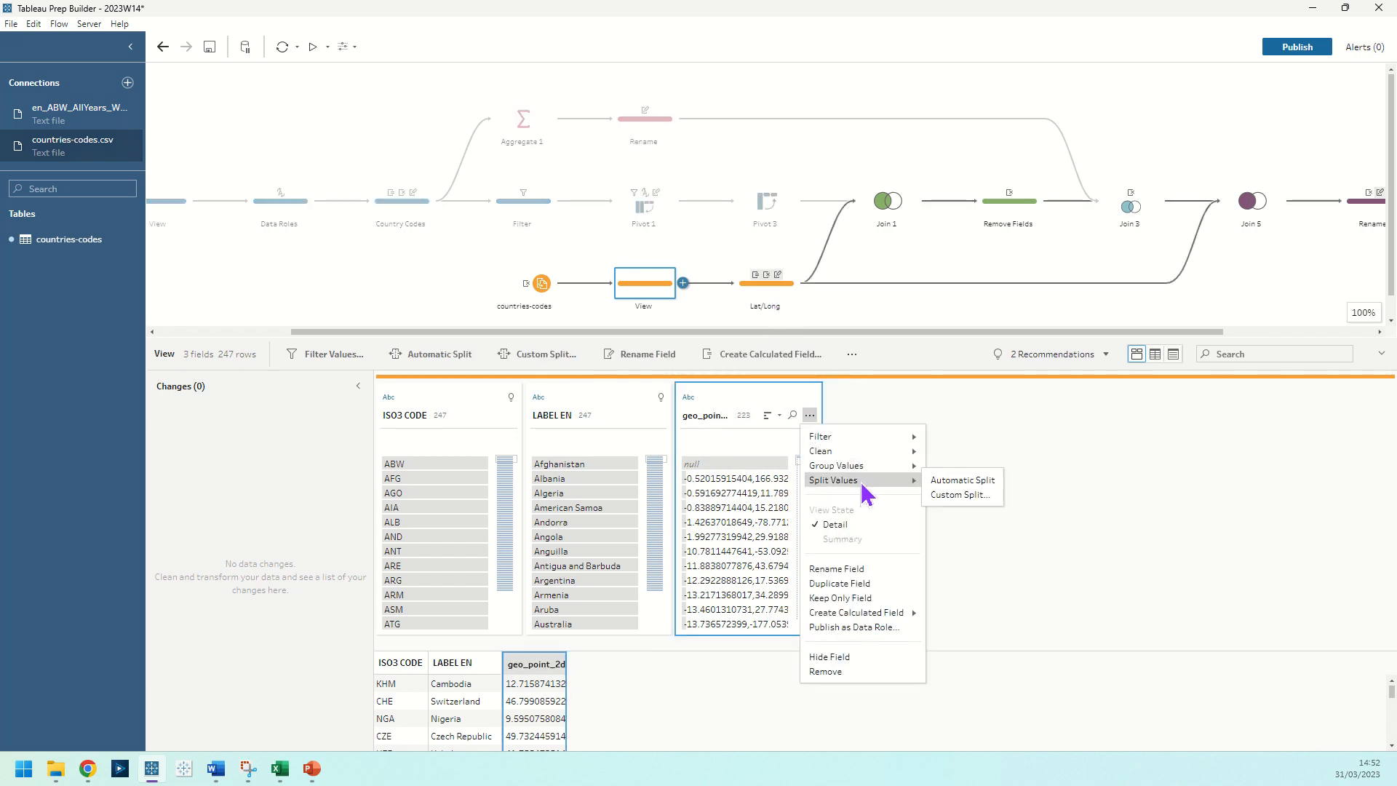
In the Lat/Long step, go through the two geo_point_2d split calculations and their renames to Latitude and Longitude.
left_click(767, 307)
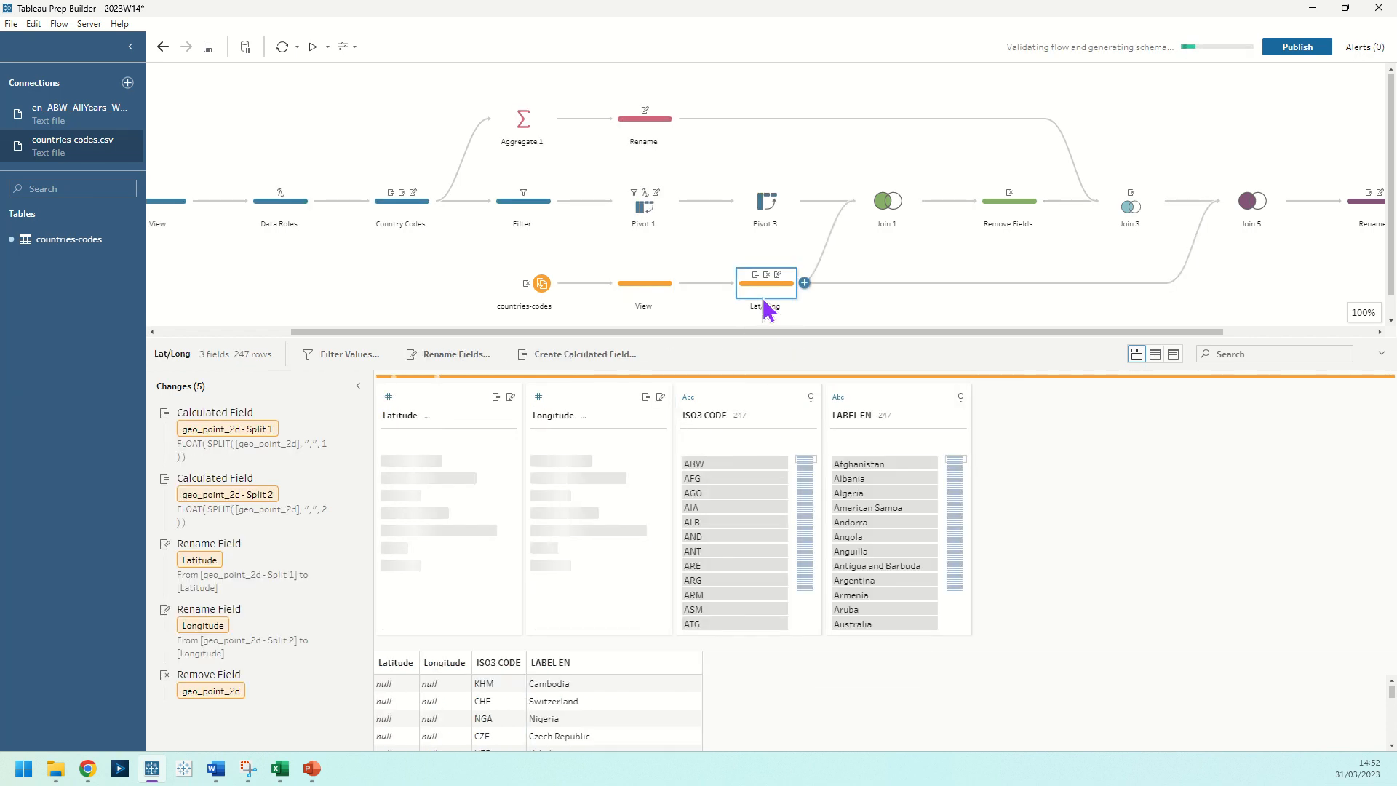
left_click(239, 451)
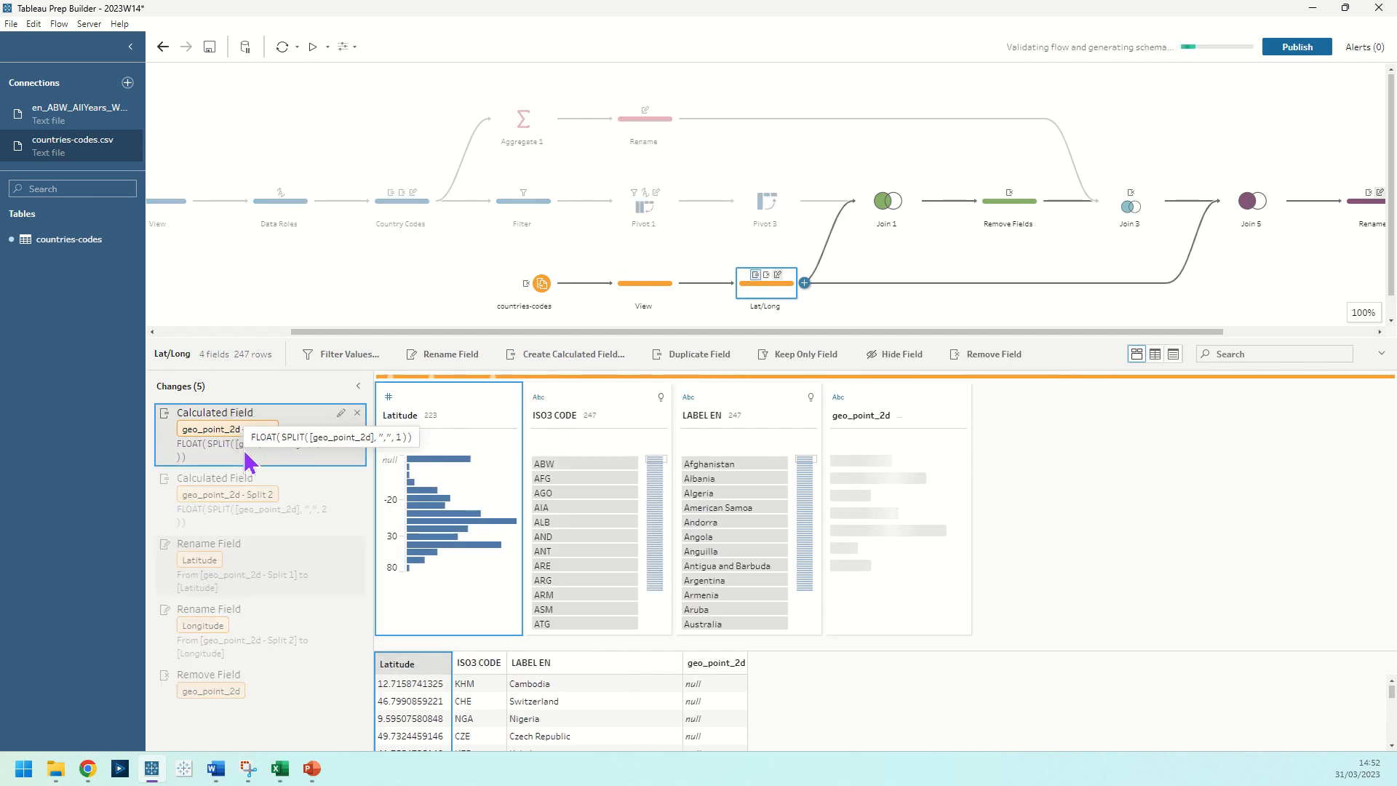
left_click(299, 511)
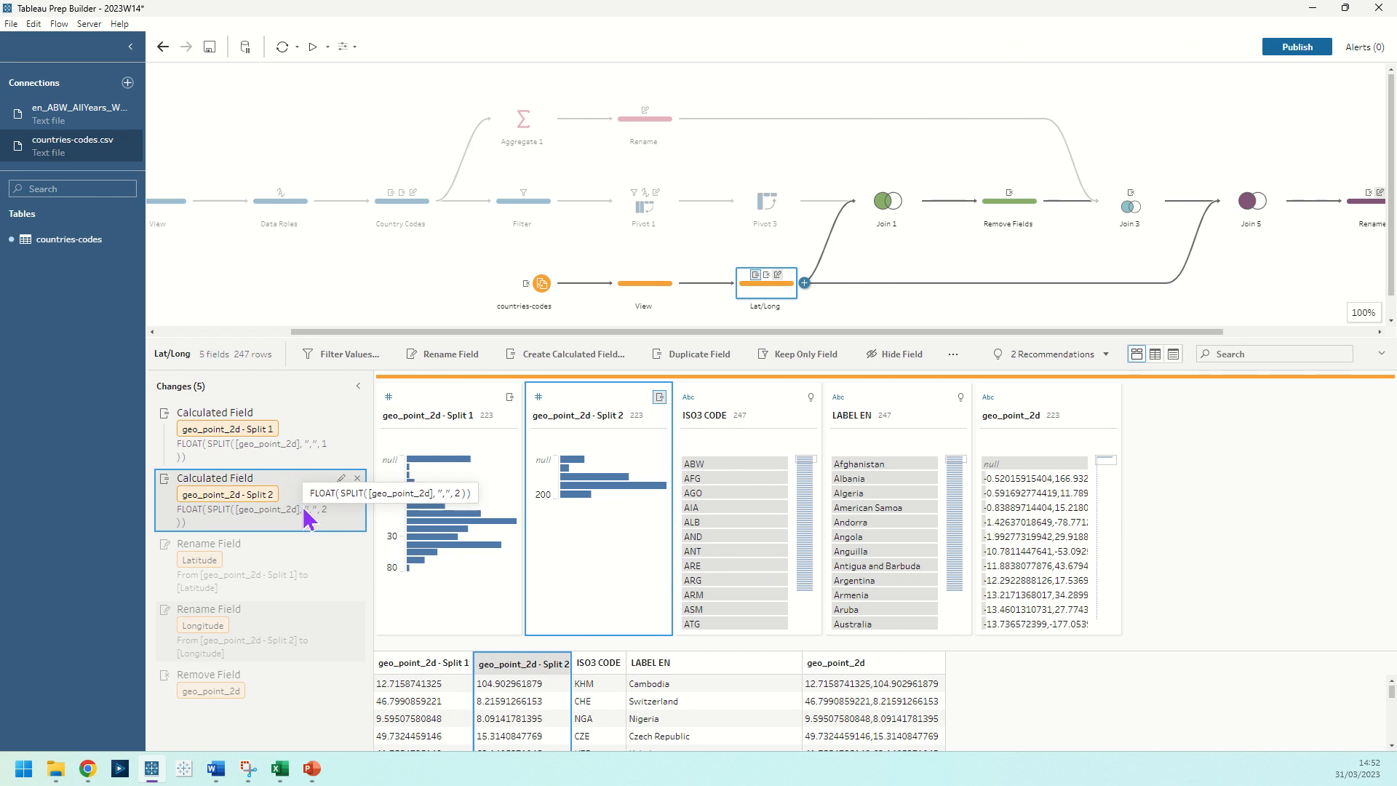
left_click(300, 559)
left_click(264, 640)
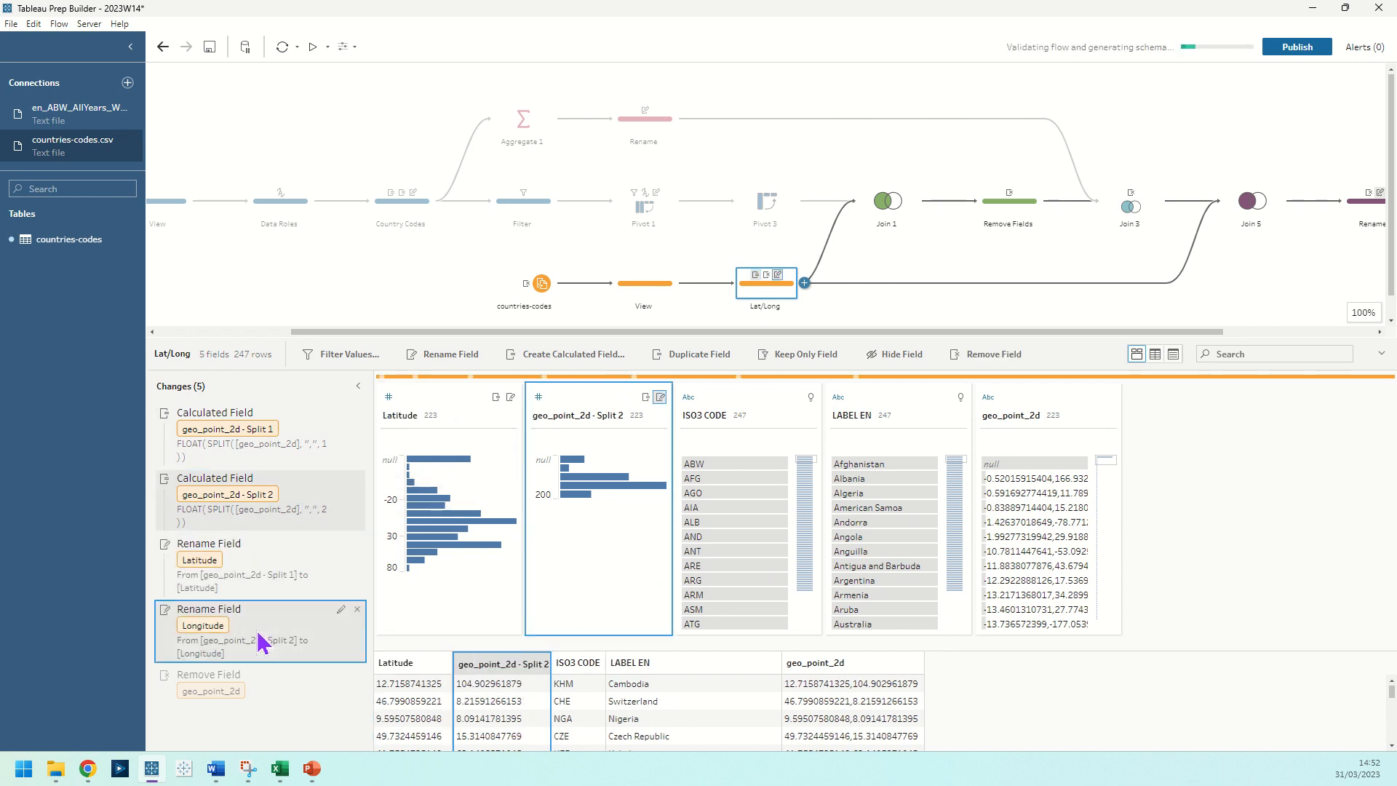
Check the geo_point_2d removal in Lat/Long, and examine Join 1 on Country Code and ISO3 CODE together with its Remove Fields step.
left_click(260, 686)
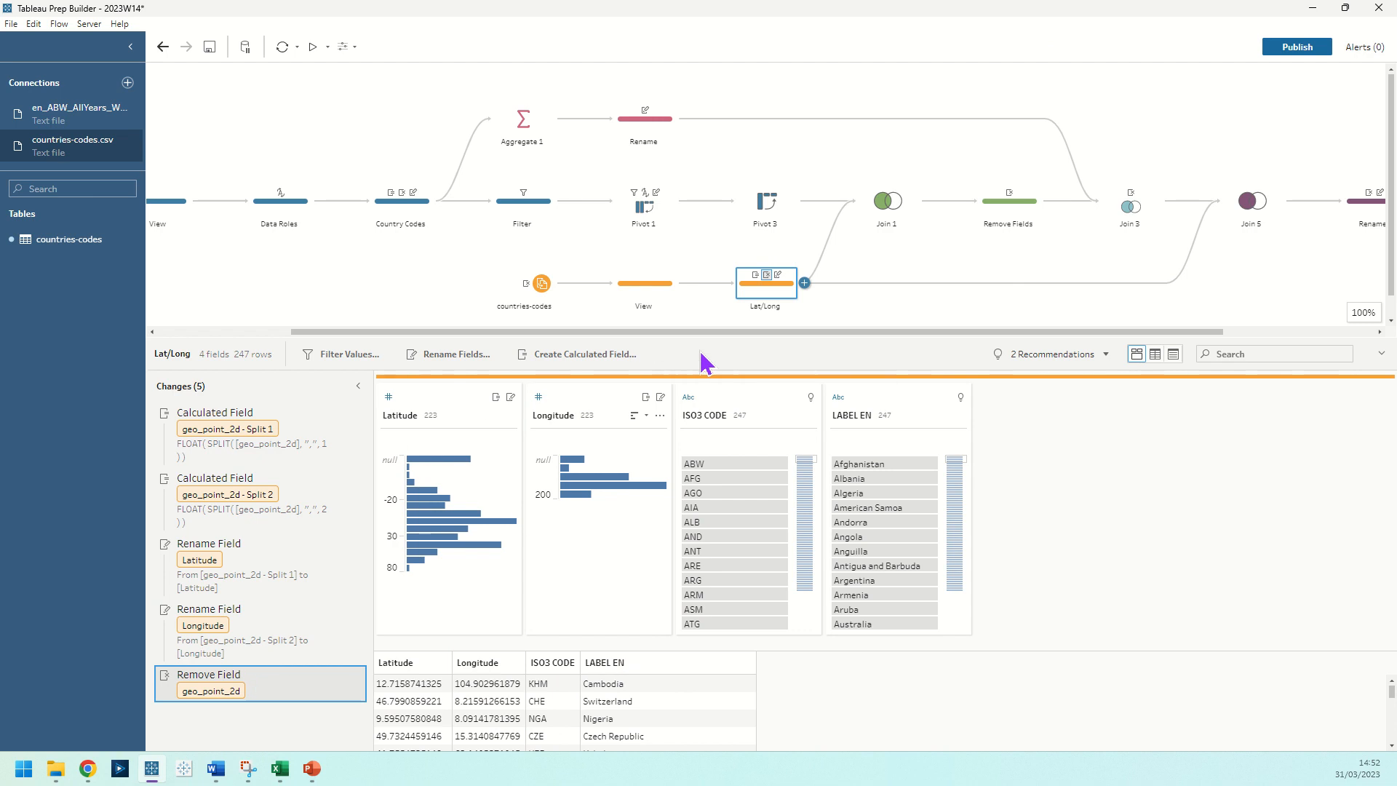
left_click(879, 211)
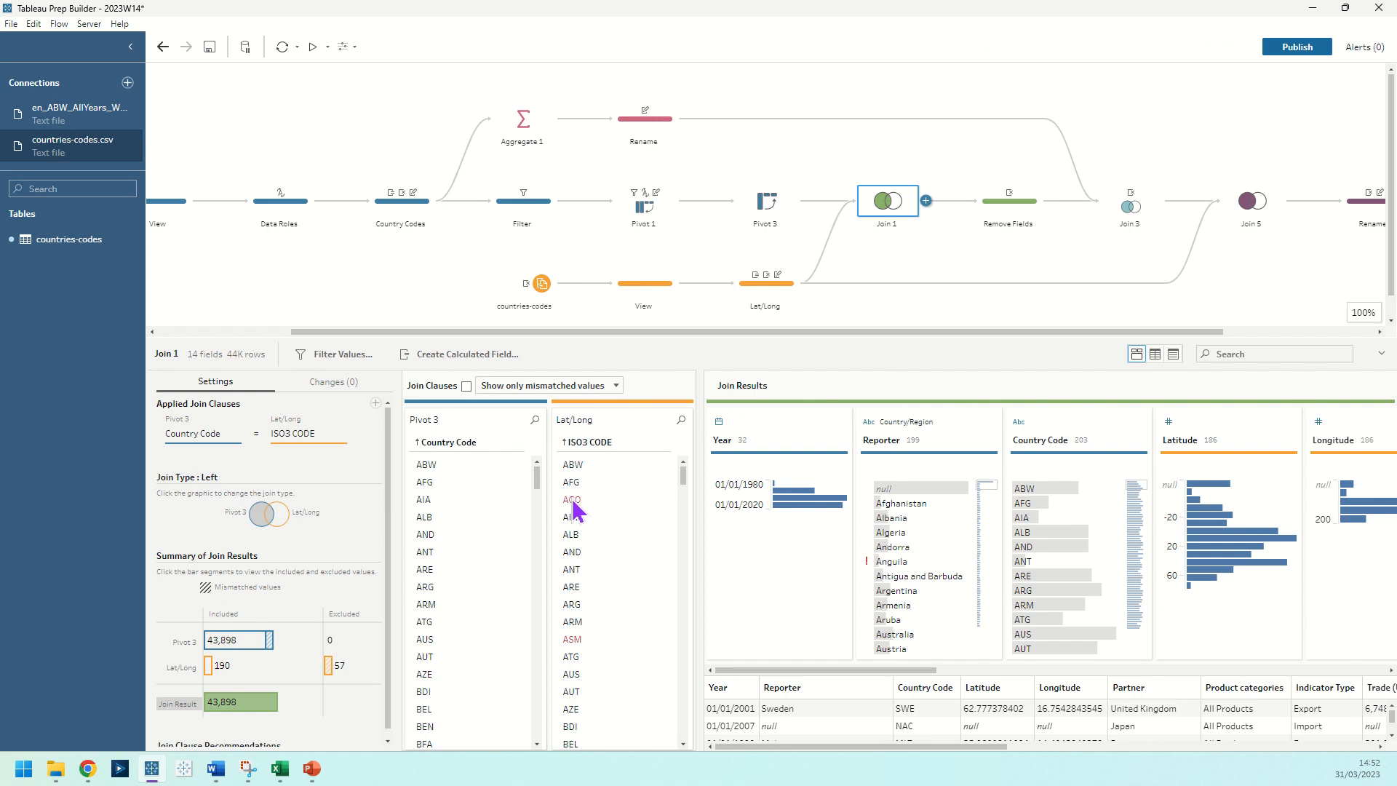
left_click(995, 216)
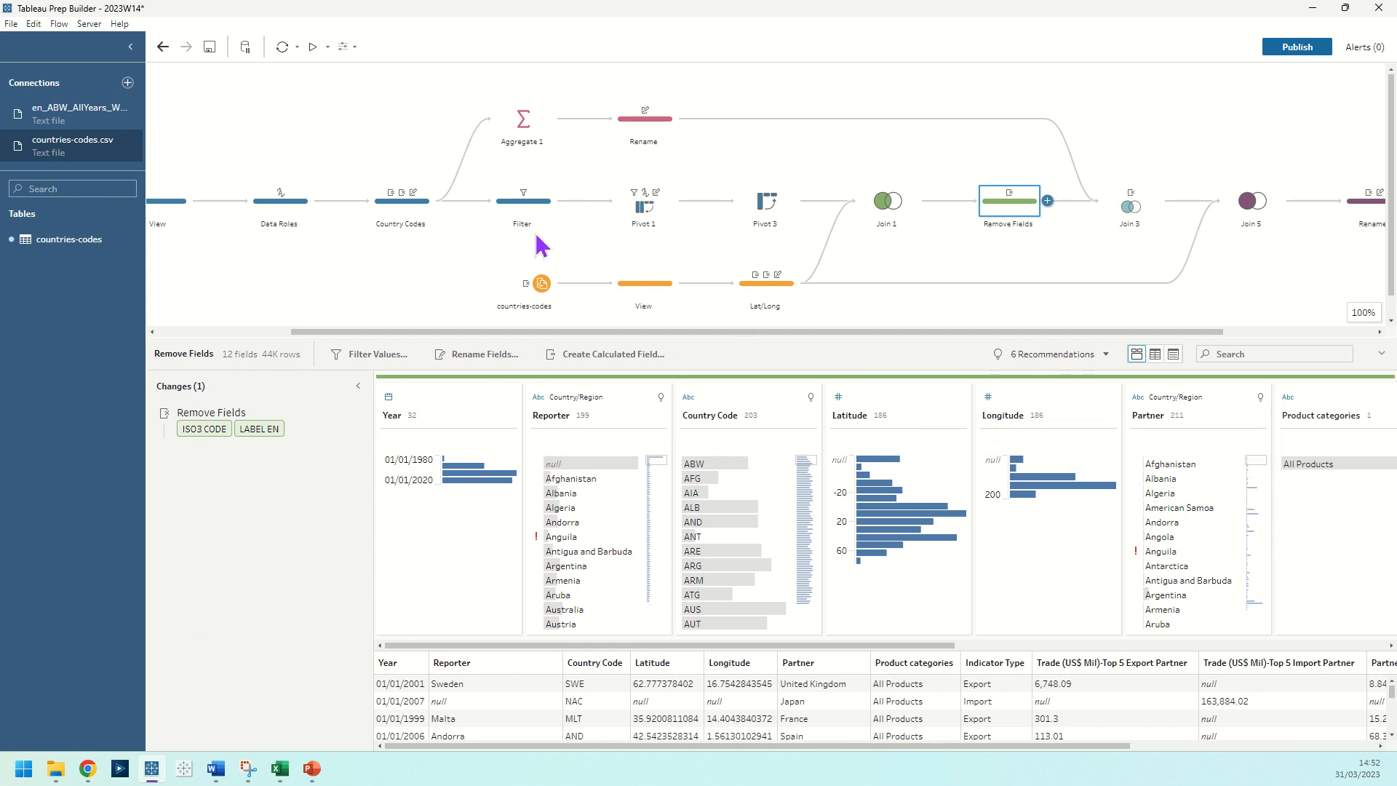
Review the Aggregate 1 grouping of Reporter and Country Code, and the following renames to Country and Country Code_Partner.
left_click(514, 140)
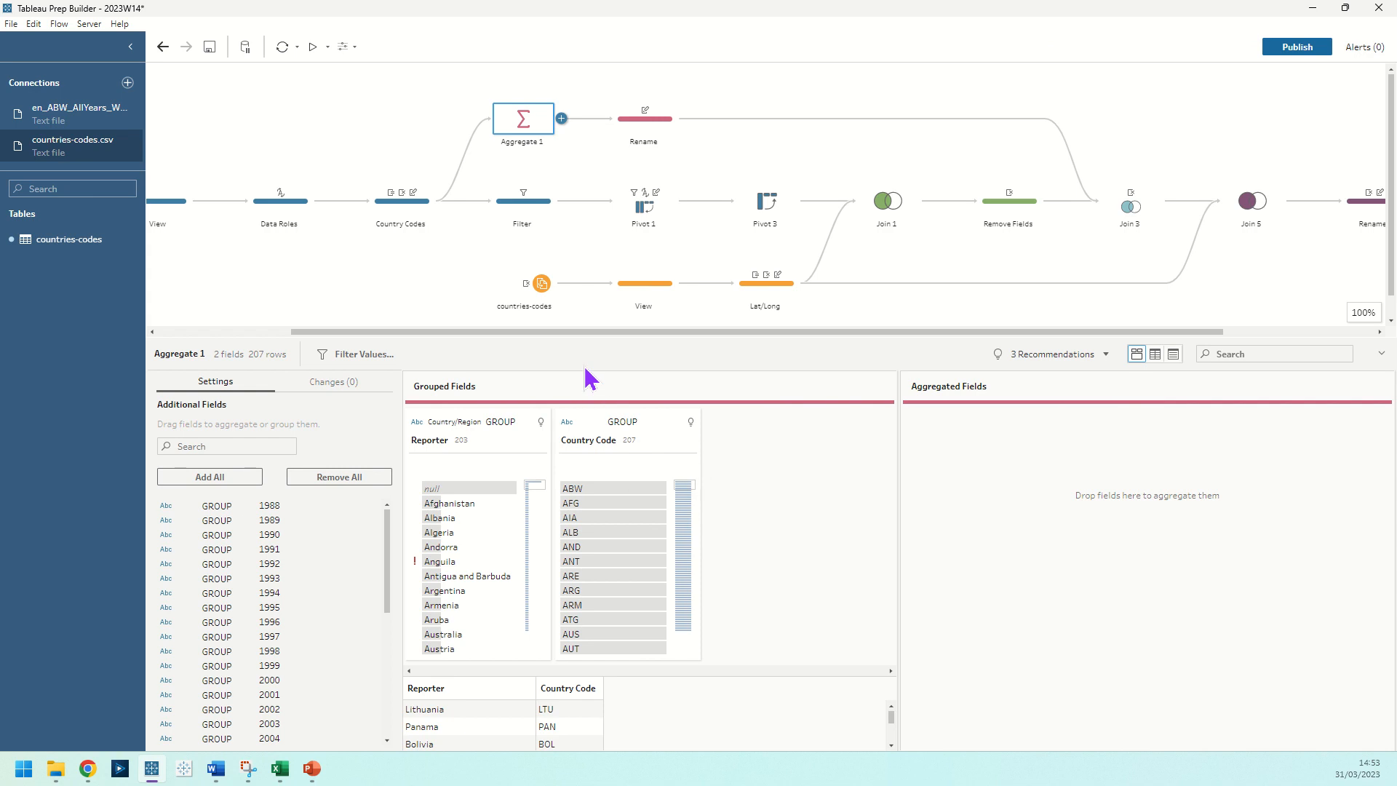
left_click(662, 120)
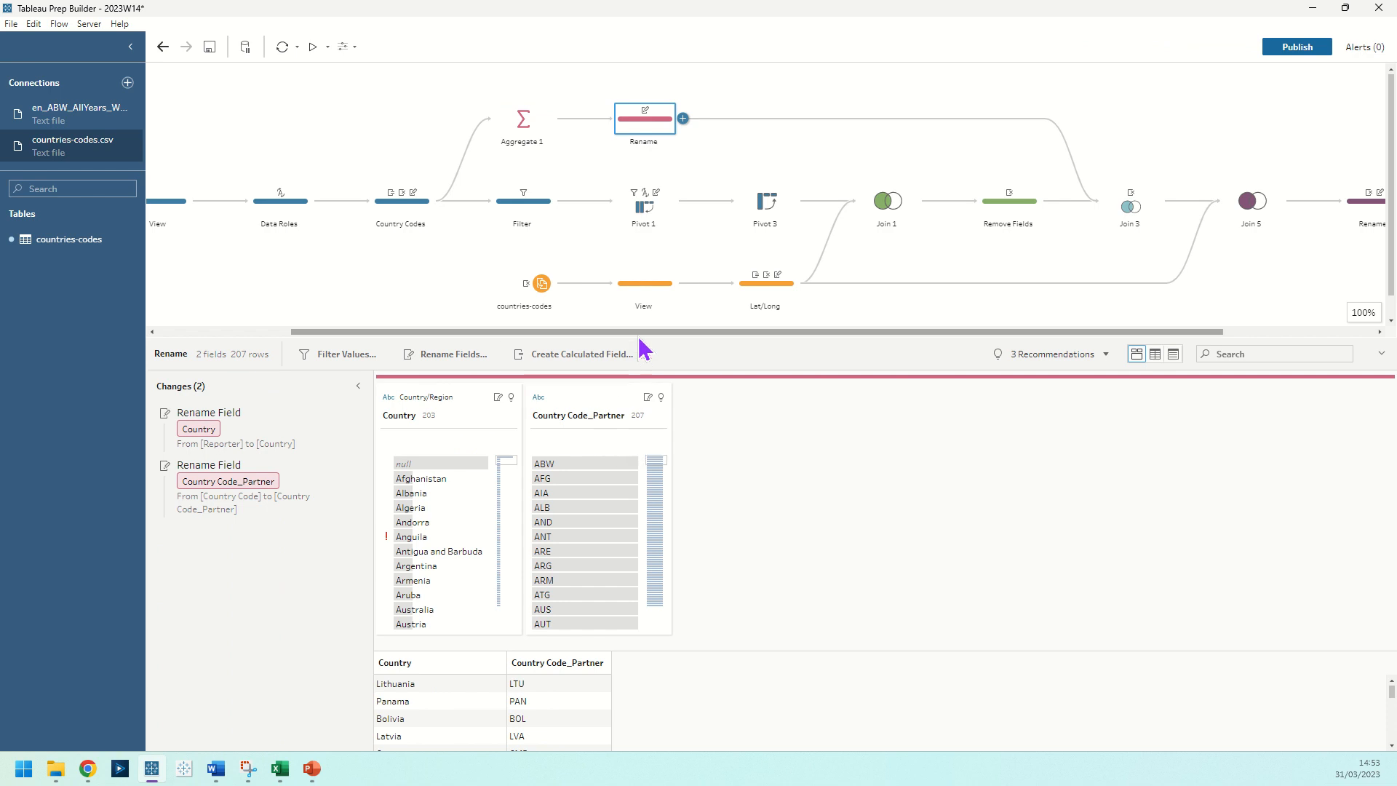
Examine the clauses and join types of Join 3 on Partner and Country, and Join 5 on Country Code_Partner and ISO3 CODE.
left_click_drag(619, 332, 769, 333)
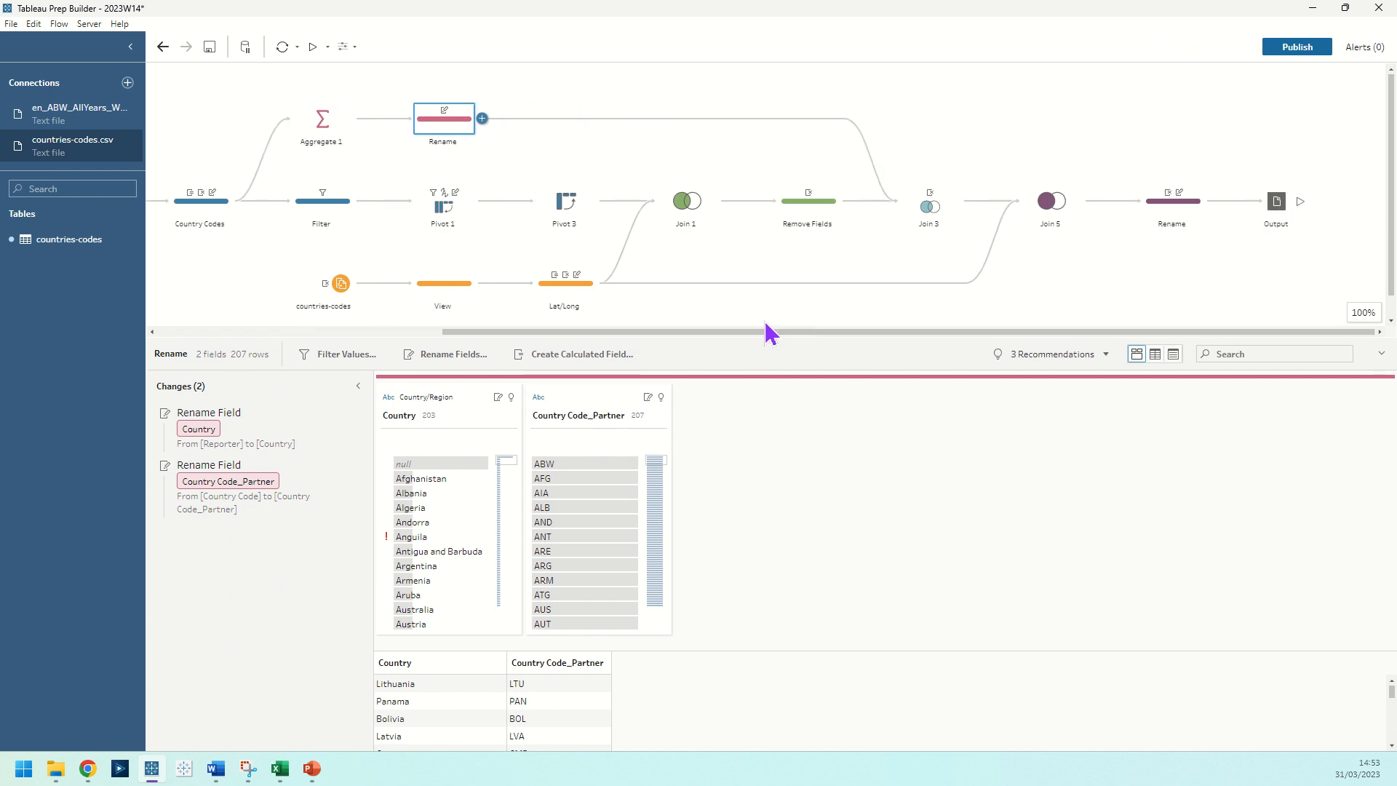
left_click(932, 201)
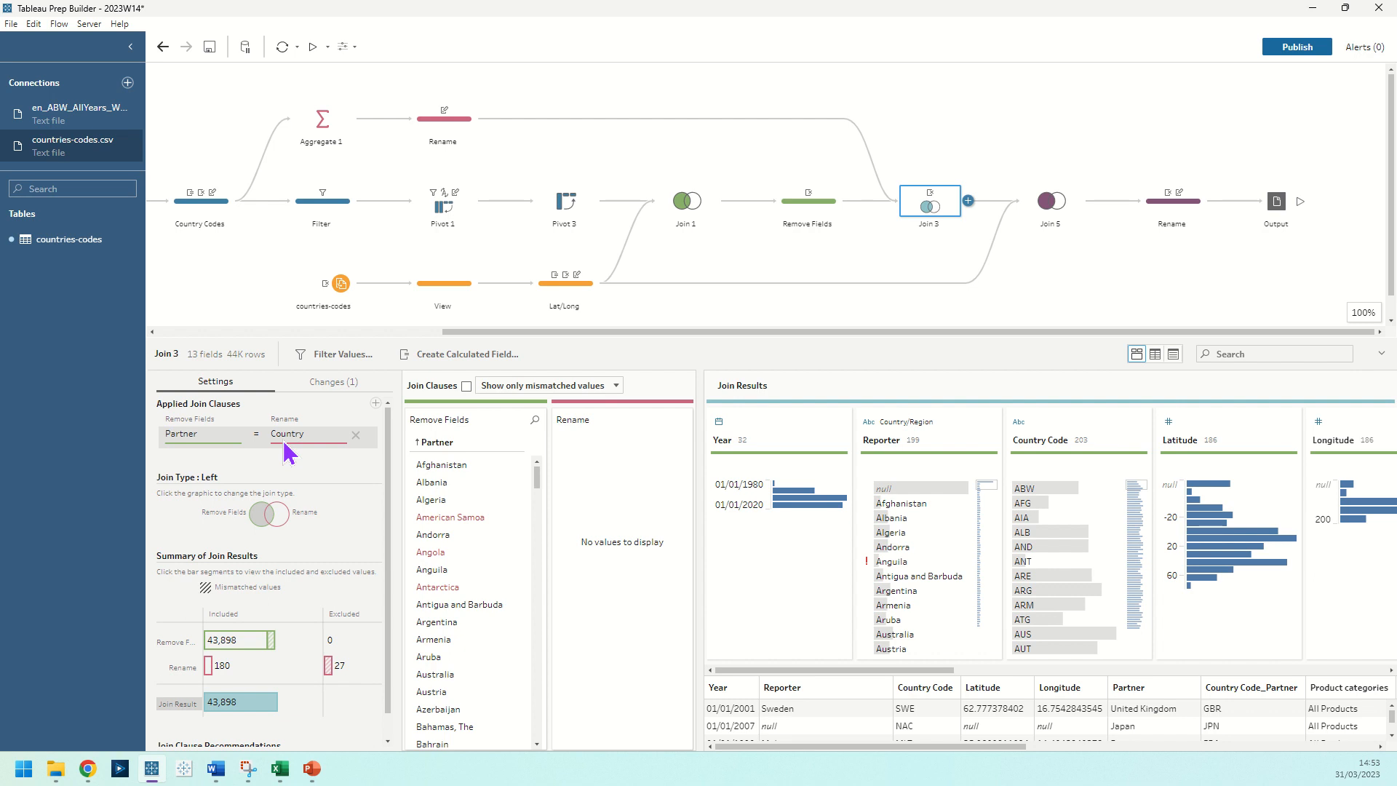
mouse_move(236, 651)
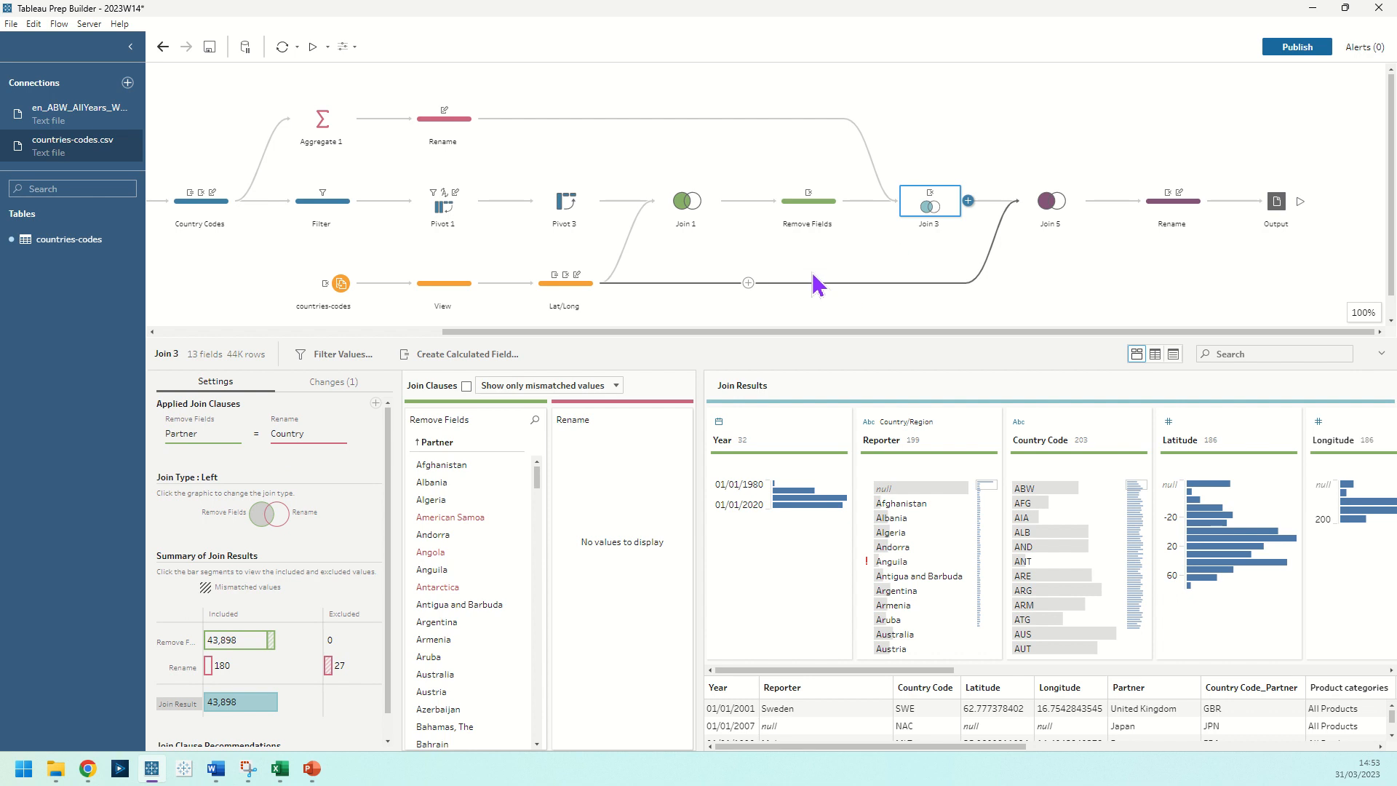
left_click(1046, 210)
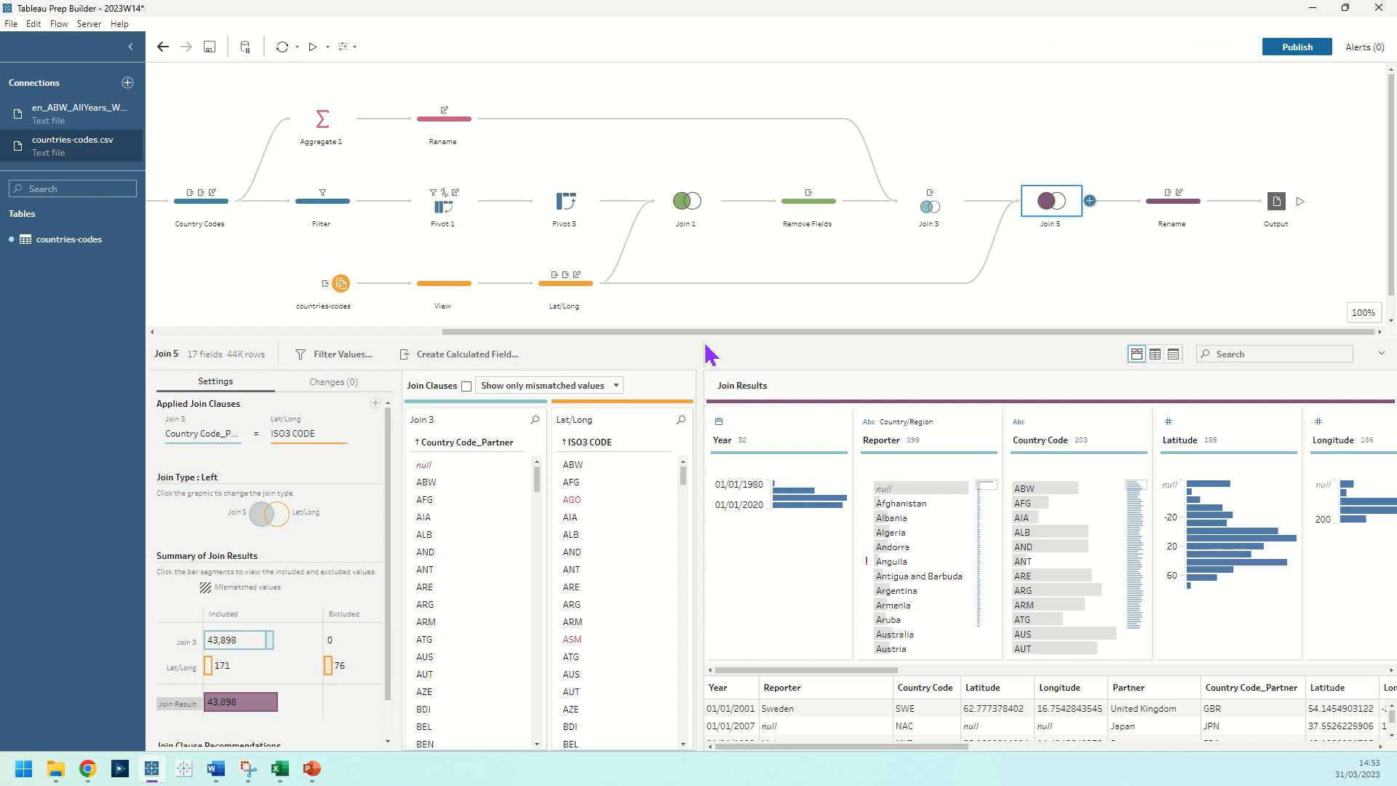
In the final Rename step before Output, review the _Partner renames and removed fields, and look through the remaining field profiles.
left_click(1199, 205)
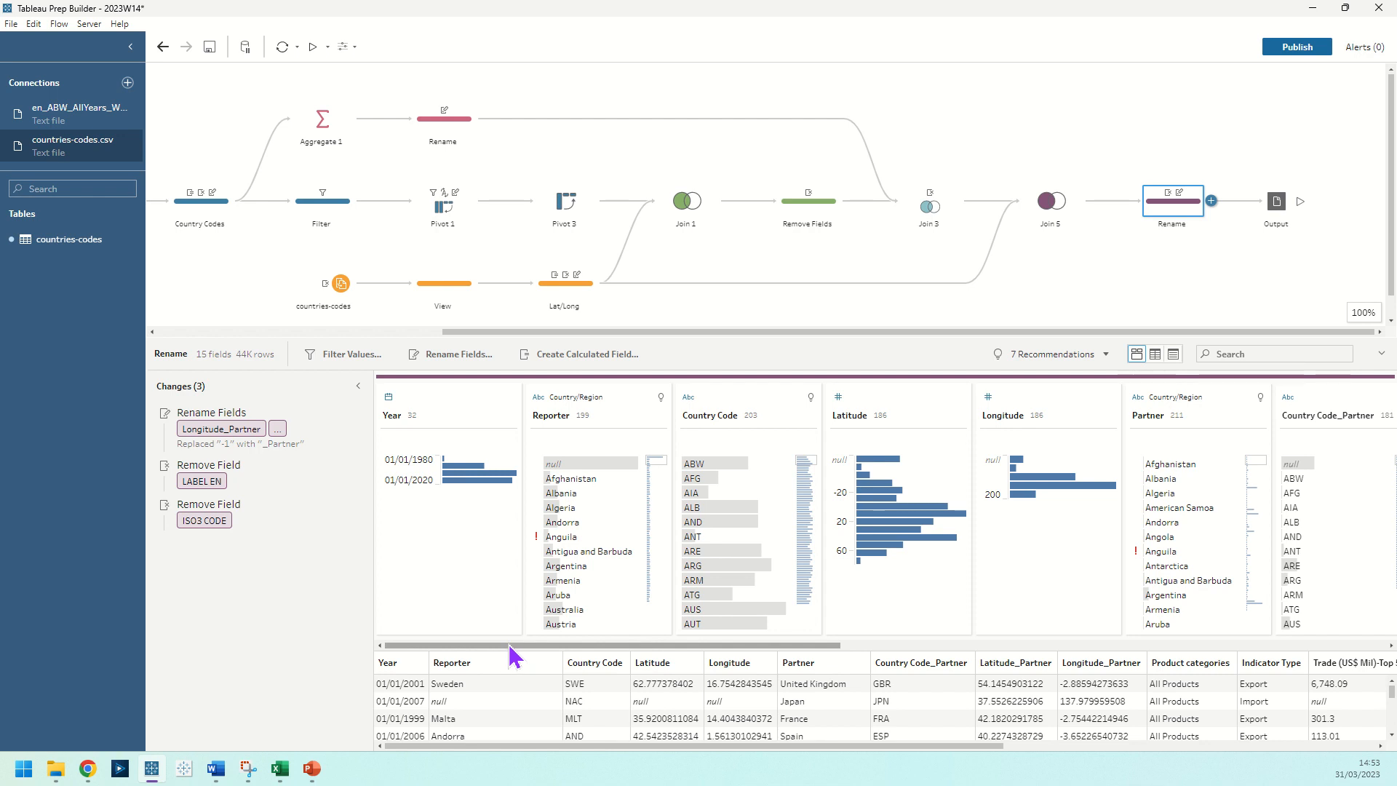
left_click_drag(510, 645, 1089, 668)
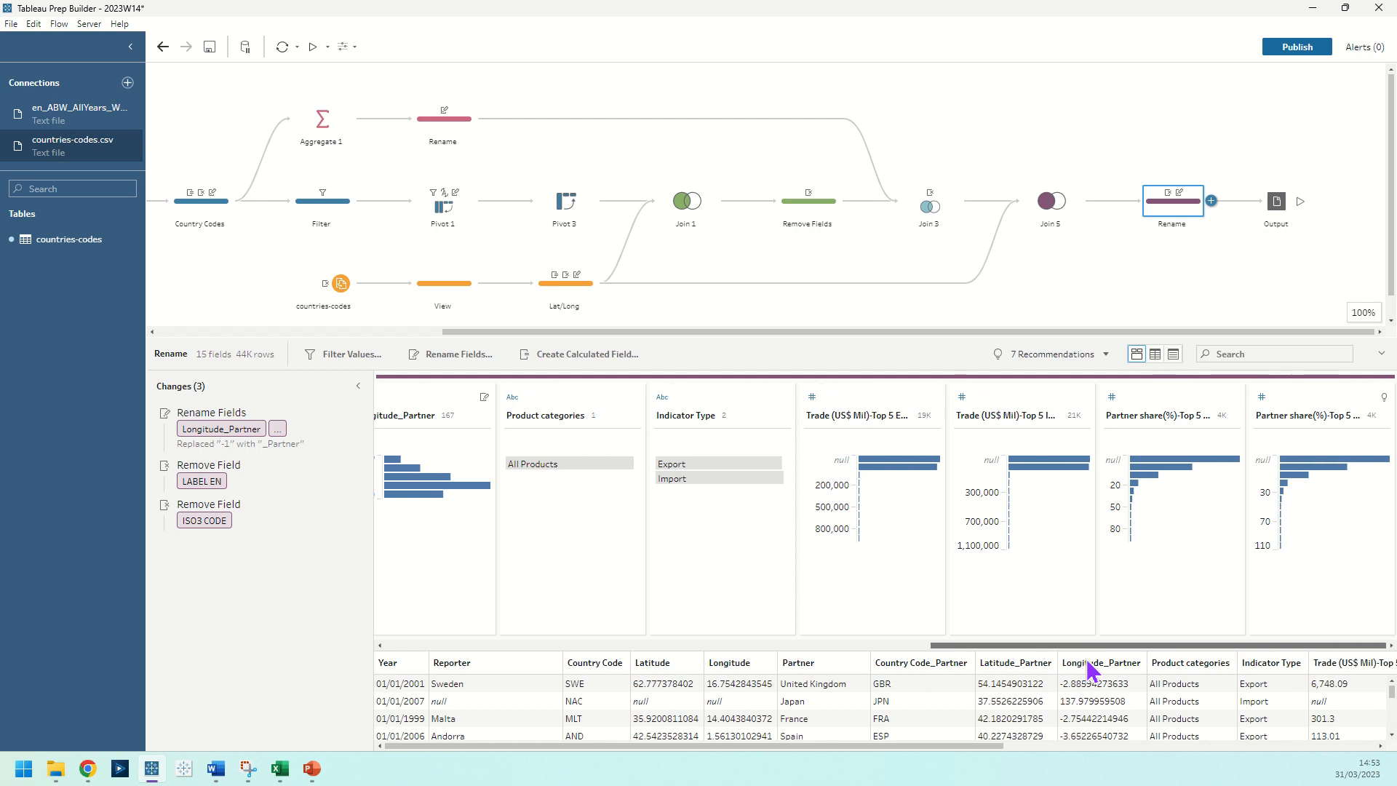